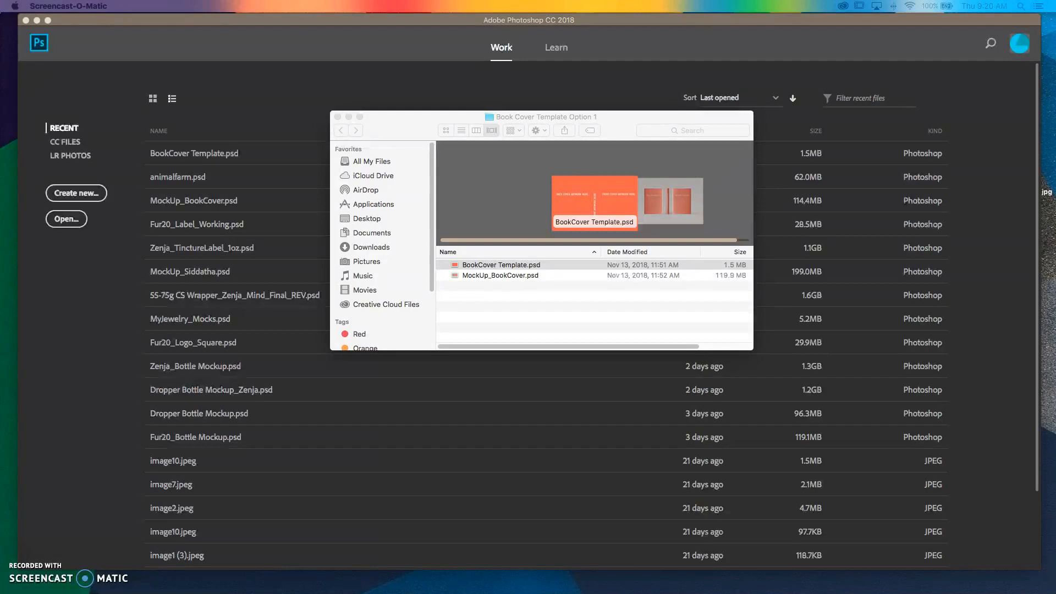
Review the book cover project assets post in the browser, including the SKU.eps, penguin_books_logo.eps and ART120_BookCover_Mock.zip attachments.
{"action": "left_click_drag", "start_coordinate": [0, 25], "coordinate": [288, 45]}
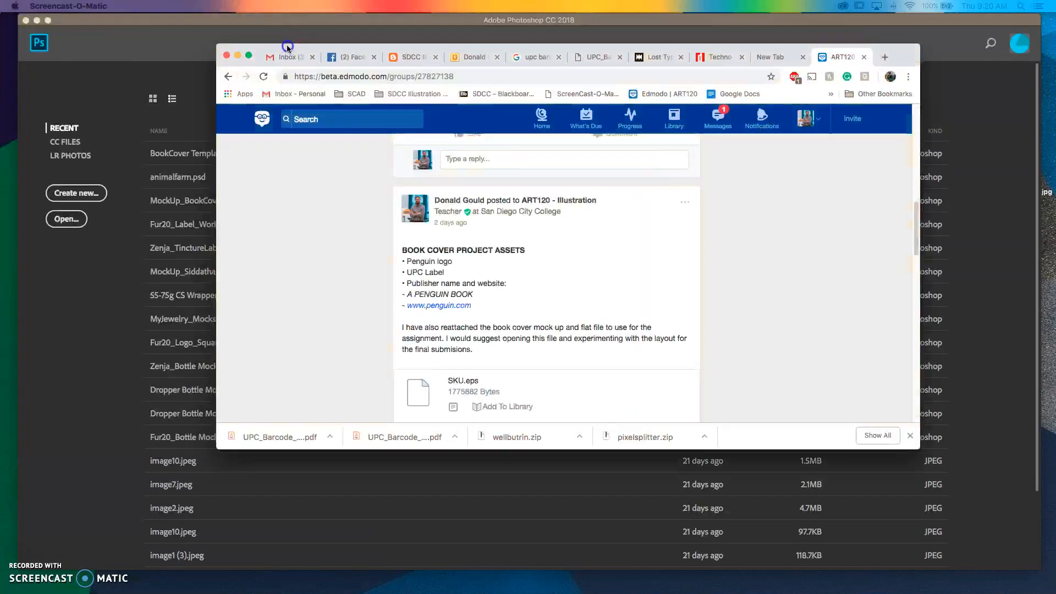
{"action": "scroll", "coordinate": [510, 342], "scroll_direction": "down", "scroll_amount": 2}
{"action": "scroll", "coordinate": [509, 342], "scroll_direction": "down", "scroll_amount": 2}
{"action": "left_click", "coordinate": [498, 339]}
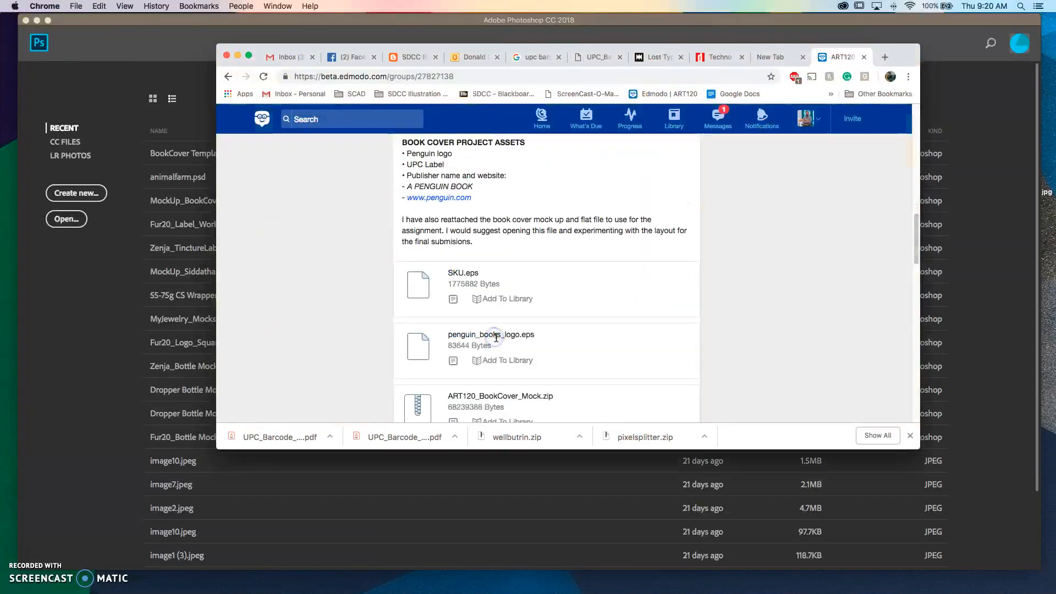
{"action": "scroll", "coordinate": [496, 337], "scroll_direction": "down", "scroll_amount": 2}
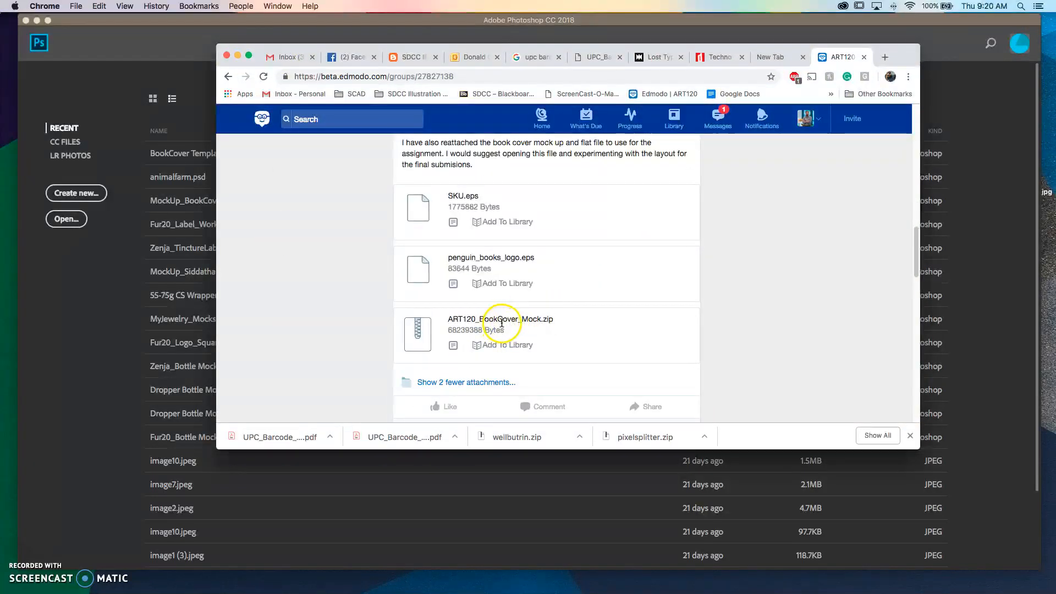
{"action": "scroll", "coordinate": [501, 324], "scroll_direction": "up", "scroll_amount": 2}
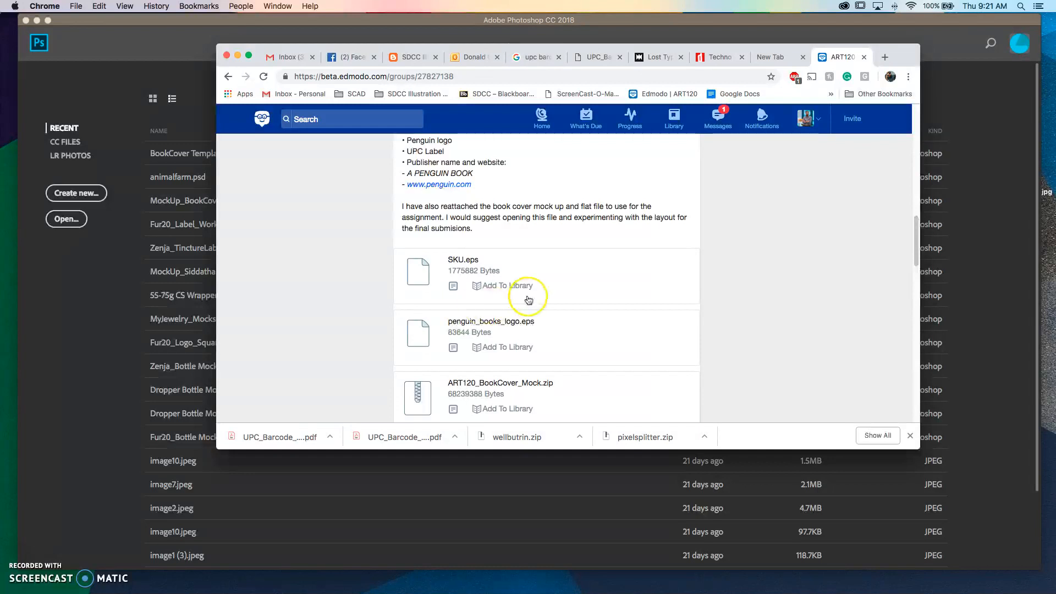
{"action": "scroll", "coordinate": [525, 295], "scroll_direction": "down", "scroll_amount": 1}
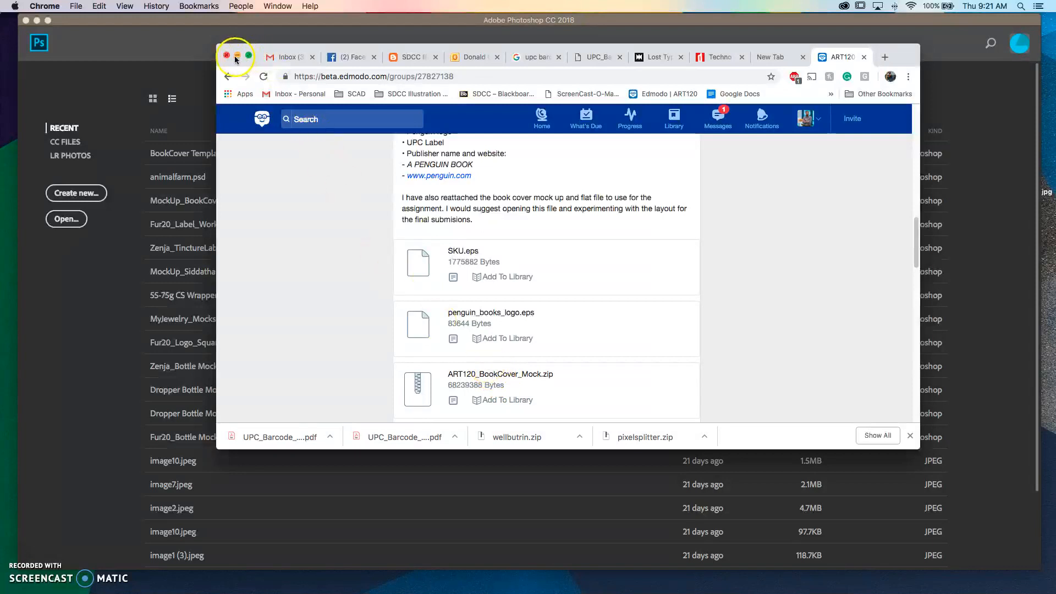
Put the browser window away and open BookCover Template.psd from the Book Cover Template Option 1 folder in Photoshop.
{"action": "left_click", "coordinate": [212, 35]}
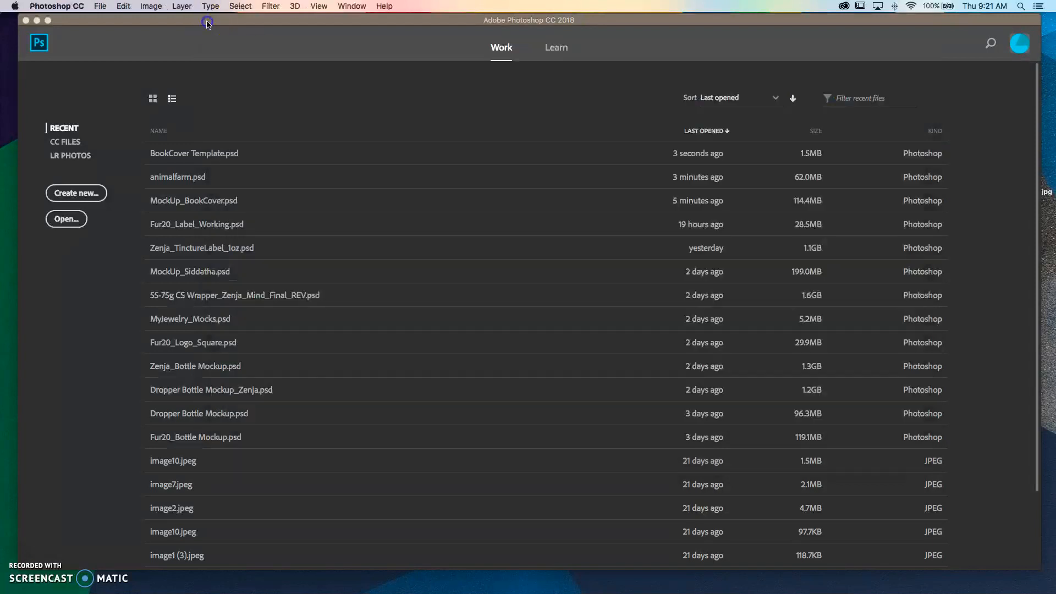
{"action": "left_click", "coordinate": [259, 591]}
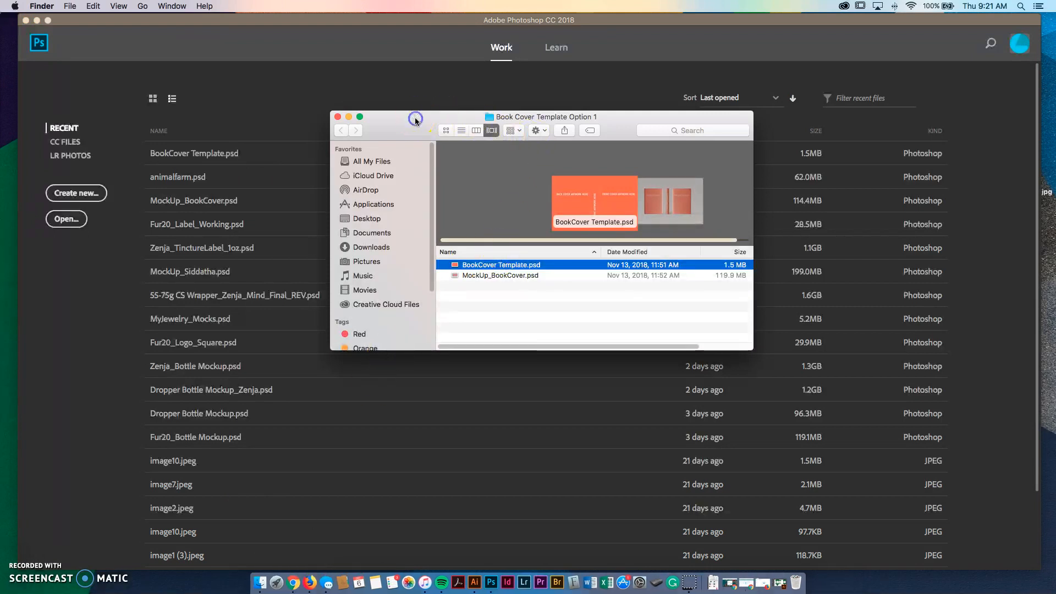
{"action": "double_click", "coordinate": [507, 266]}
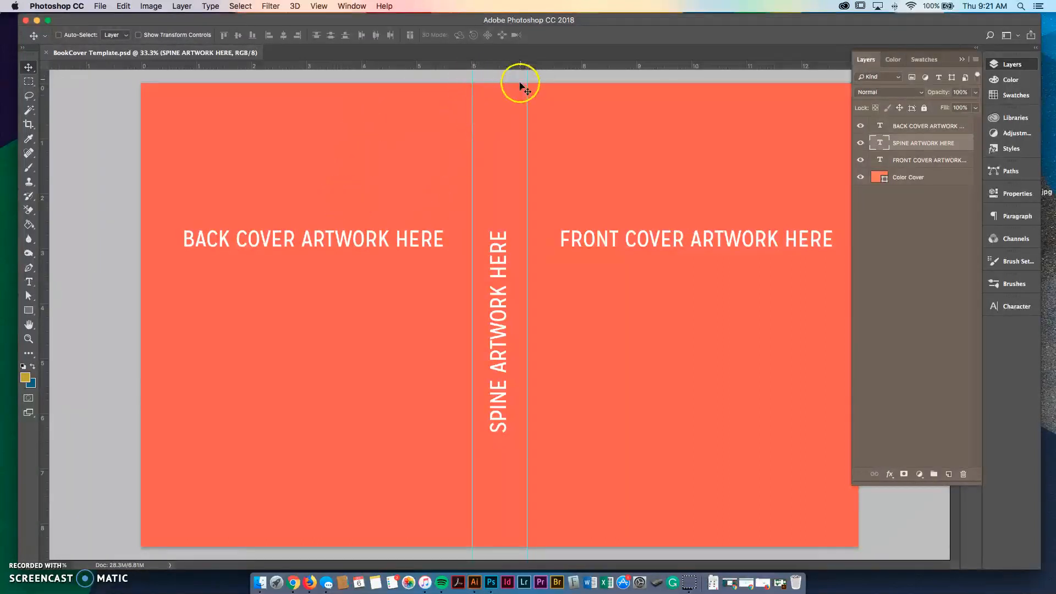
Hide the guides that mark the spine and show them again.
{"action": "left_click", "coordinate": [319, 6]}
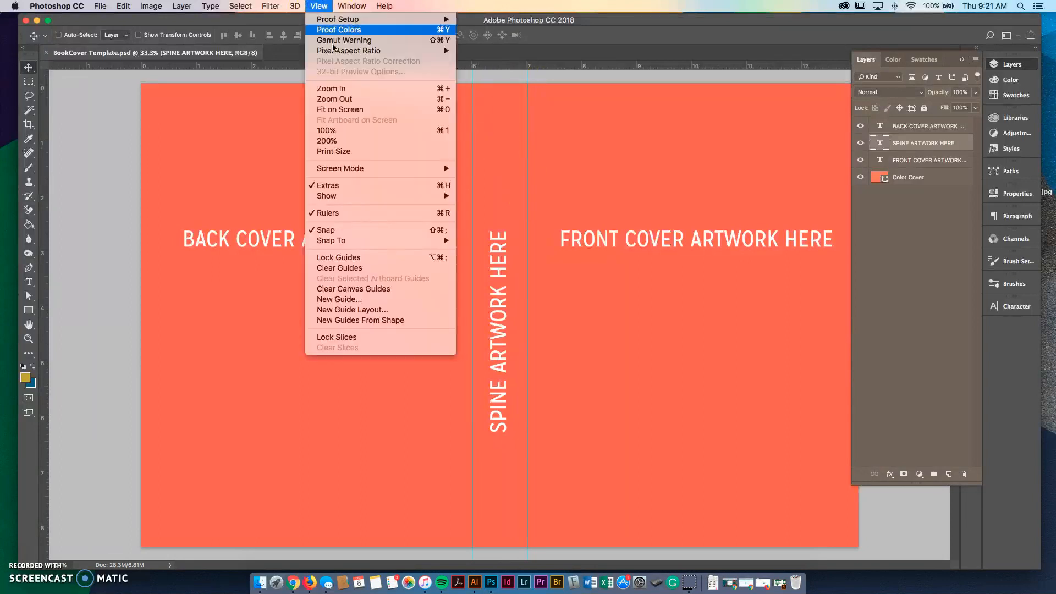
{"action": "mouse_move", "coordinate": [356, 201]}
{"action": "left_click", "coordinate": [495, 237]}
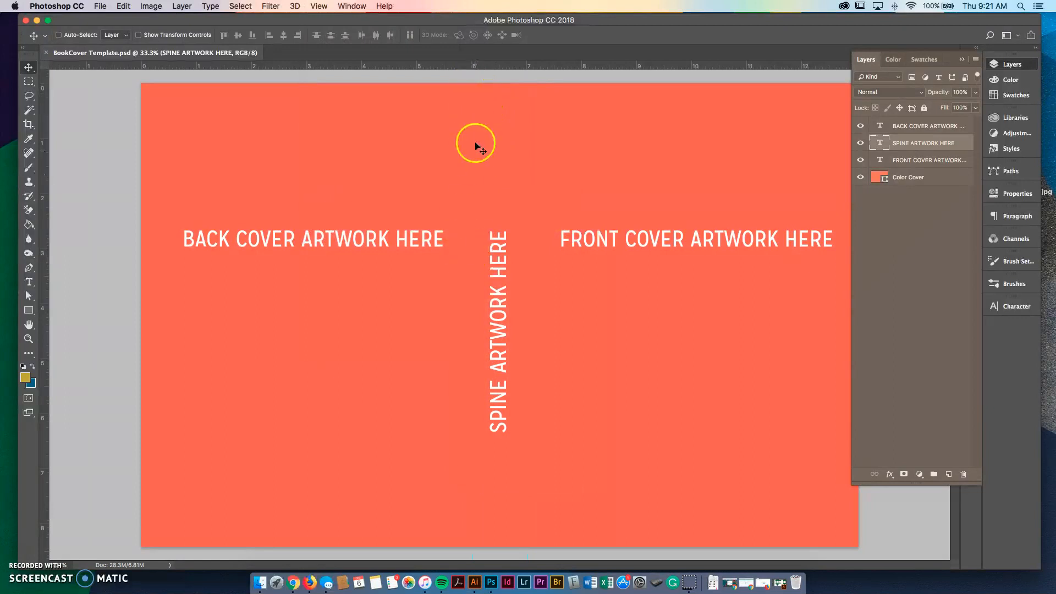
{"action": "left_click", "coordinate": [319, 6]}
{"action": "mouse_move", "coordinate": [418, 196]}
{"action": "left_click", "coordinate": [496, 242]}
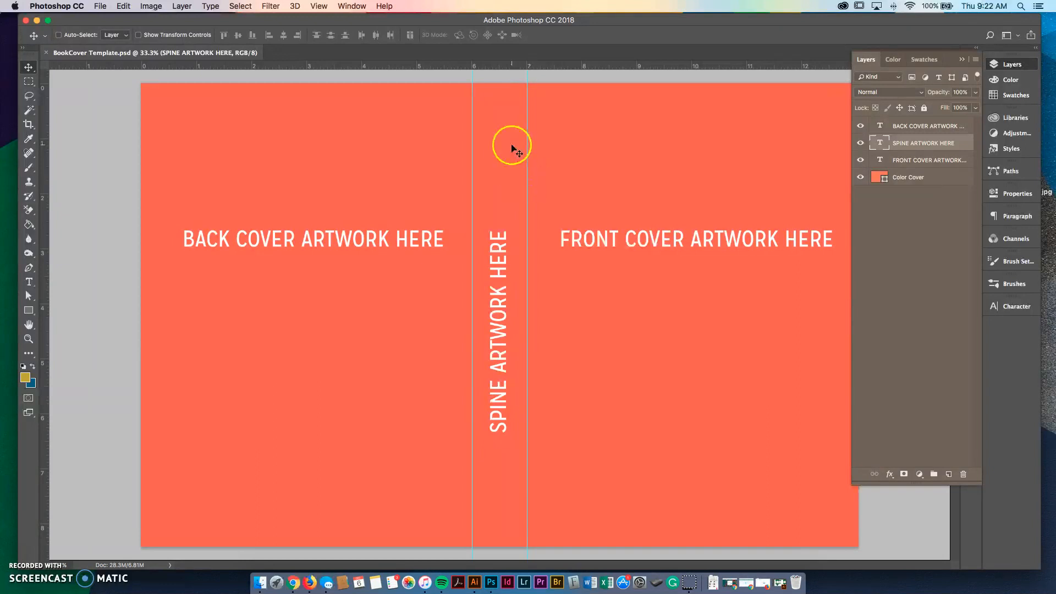
Place animalfarm.psd from the Desktop as an embedded object filling the cover template, keeping its scale at 100%.
{"action": "left_click", "coordinate": [99, 6]}
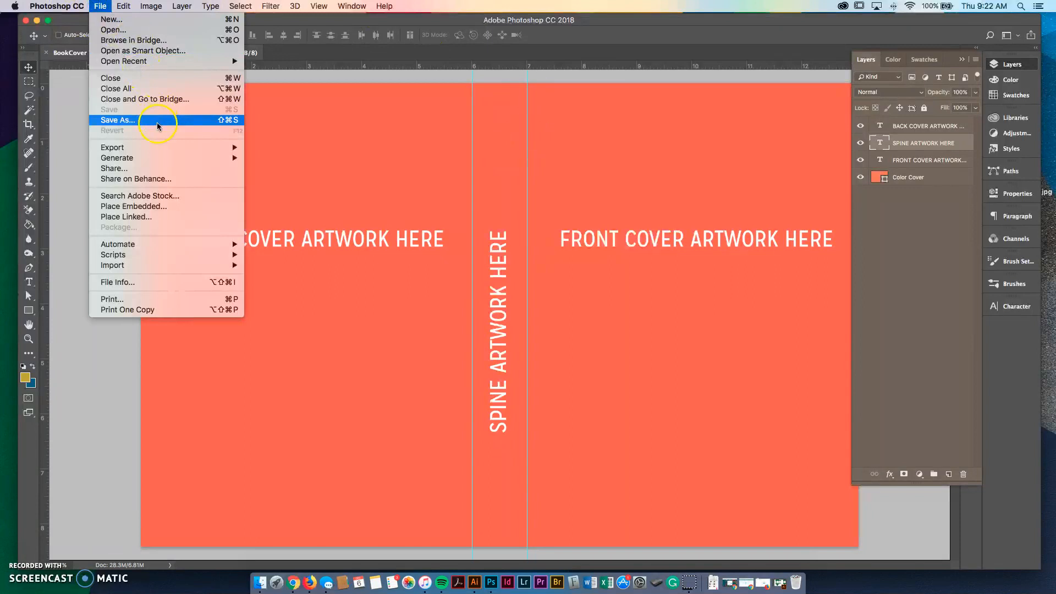
{"action": "left_click", "coordinate": [142, 206]}
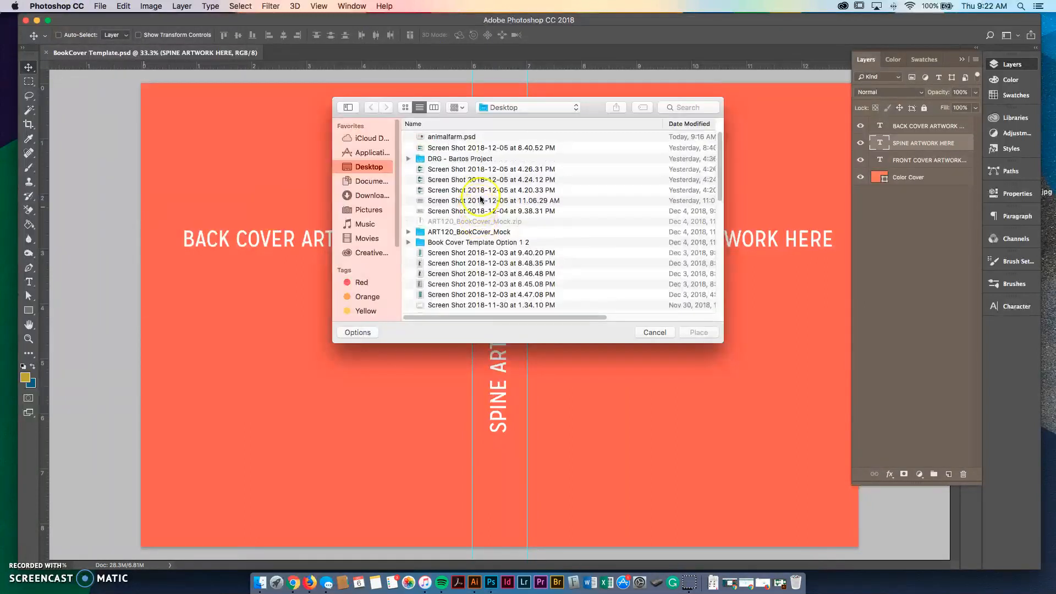
{"action": "left_click", "coordinate": [460, 138]}
{"action": "left_click", "coordinate": [704, 332]}
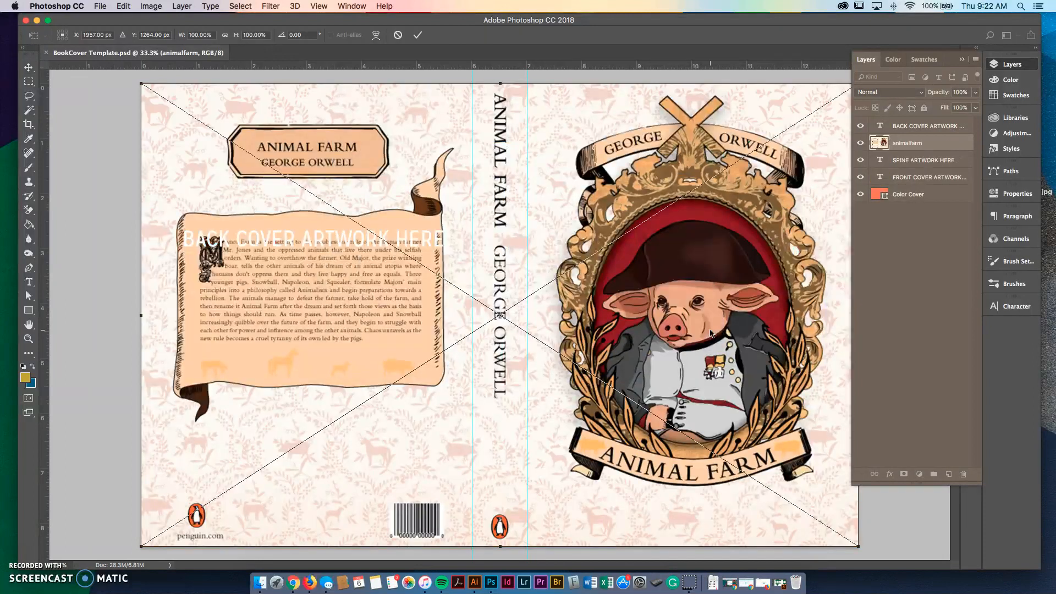
{"action": "key", "text": "Return"}
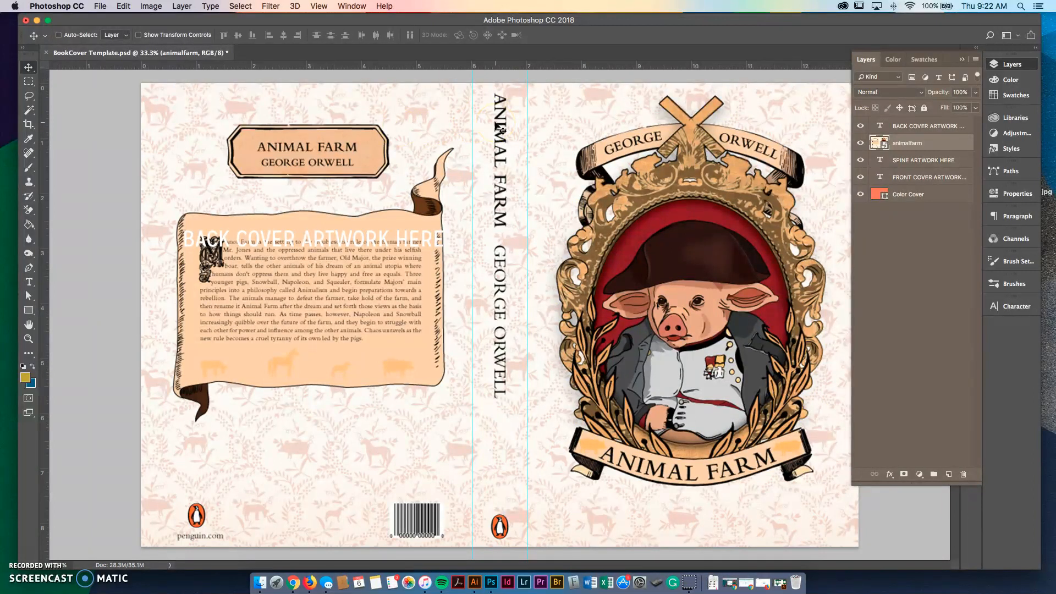
Delete the back cover, spine and front cover placeholder text layers and the Color Cover layer, keeping only the animalfarm layer.
{"action": "left_click", "coordinate": [648, 134]}
{"action": "left_click", "coordinate": [927, 127]}
{"action": "left_click", "coordinate": [921, 128]}
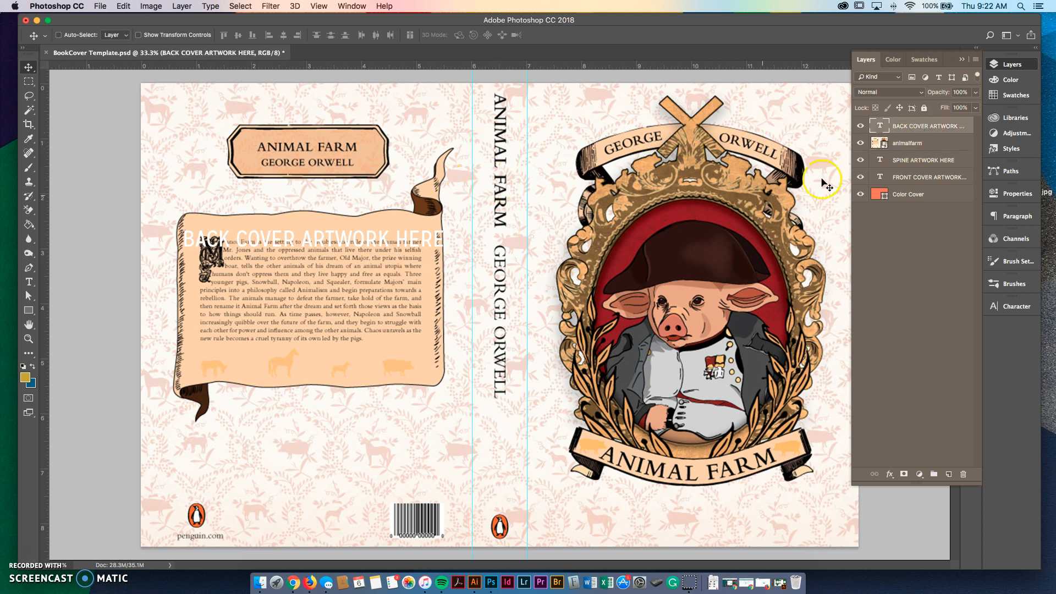
{"action": "left_click_drag", "start_coordinate": [940, 126], "coordinate": [944, 154]}
{"action": "key", "text": "BackSpace"}
{"action": "key", "text": "BackSpace"}
{"action": "key", "text": "BackSpace"}
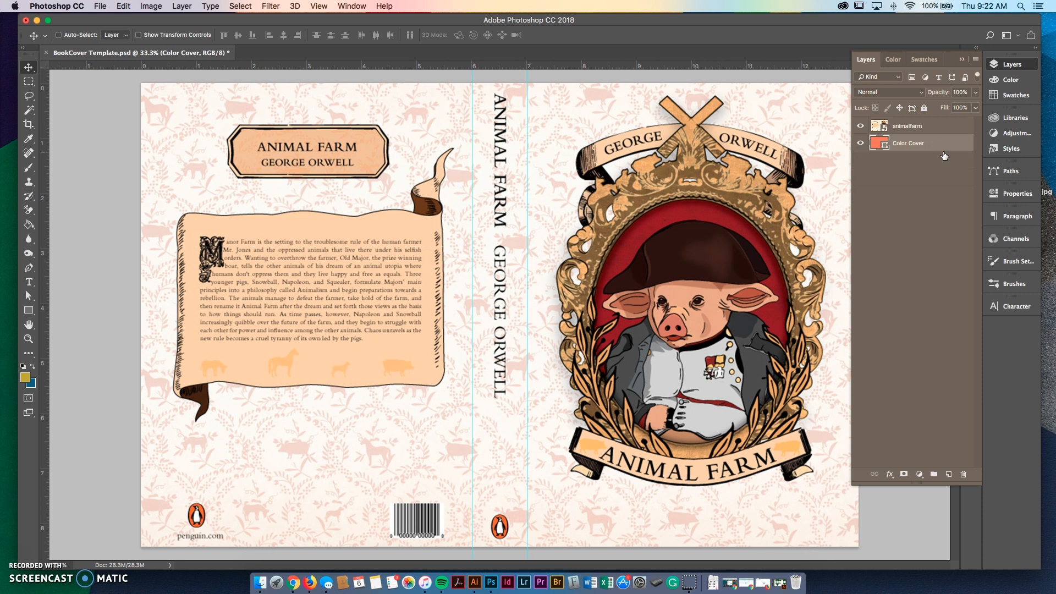
{"action": "key", "text": "BackSpace"}
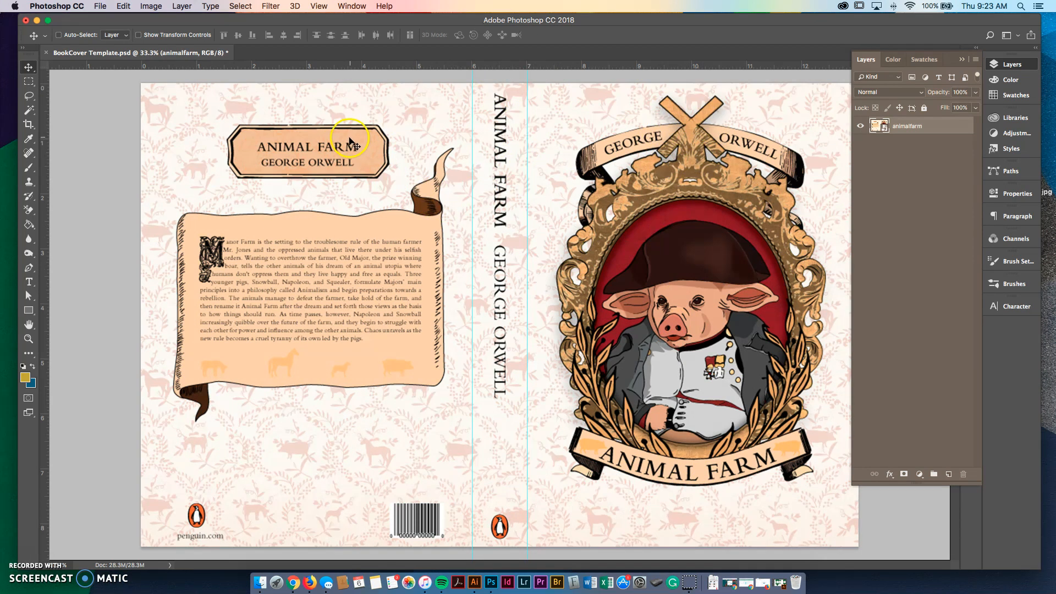
Save the flat cover to the Desktop as a Photoshop file named Art120_BookCover.psd.
{"action": "left_click", "coordinate": [100, 7]}
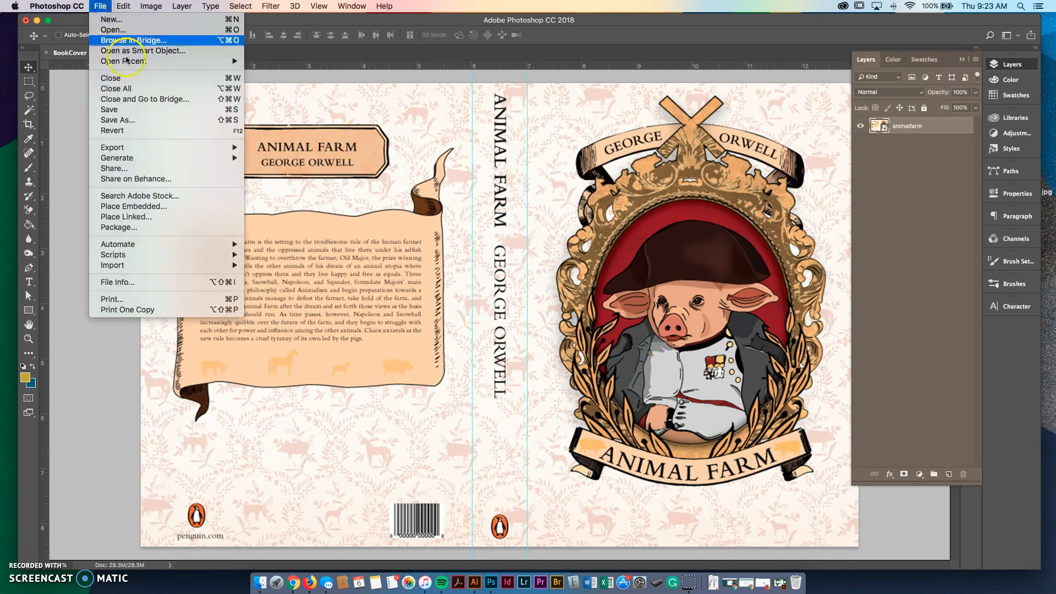
{"action": "left_click", "coordinate": [142, 121]}
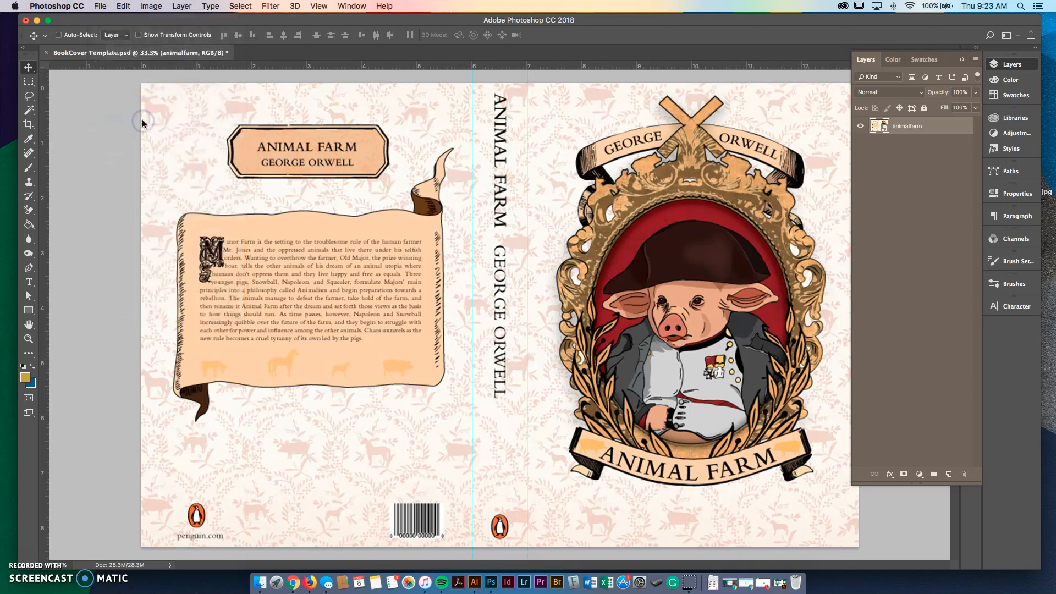
{"action": "left_click", "coordinate": [381, 193]}
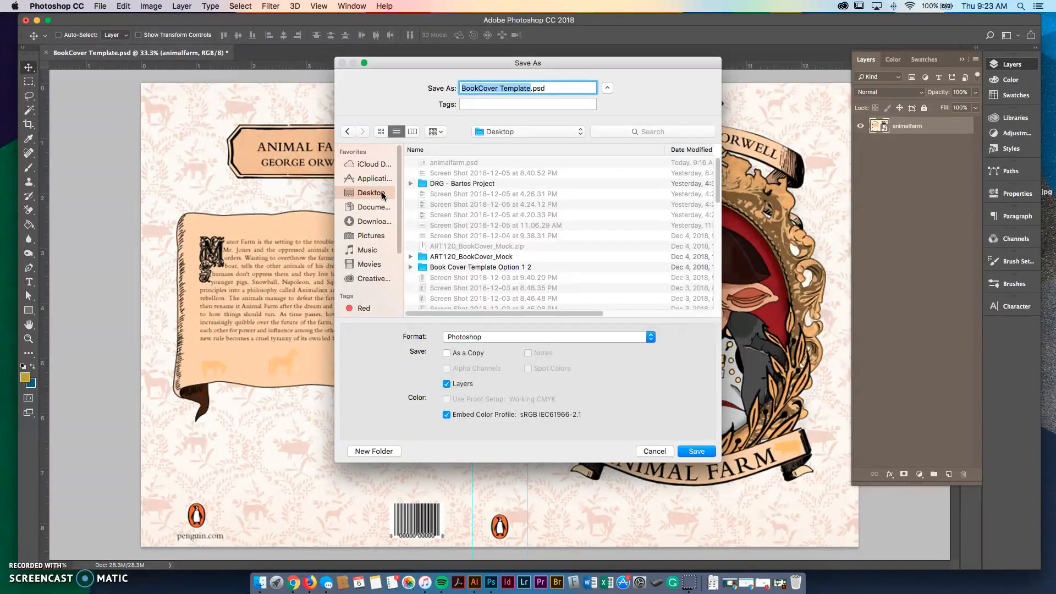
{"action": "type", "text": "A"}
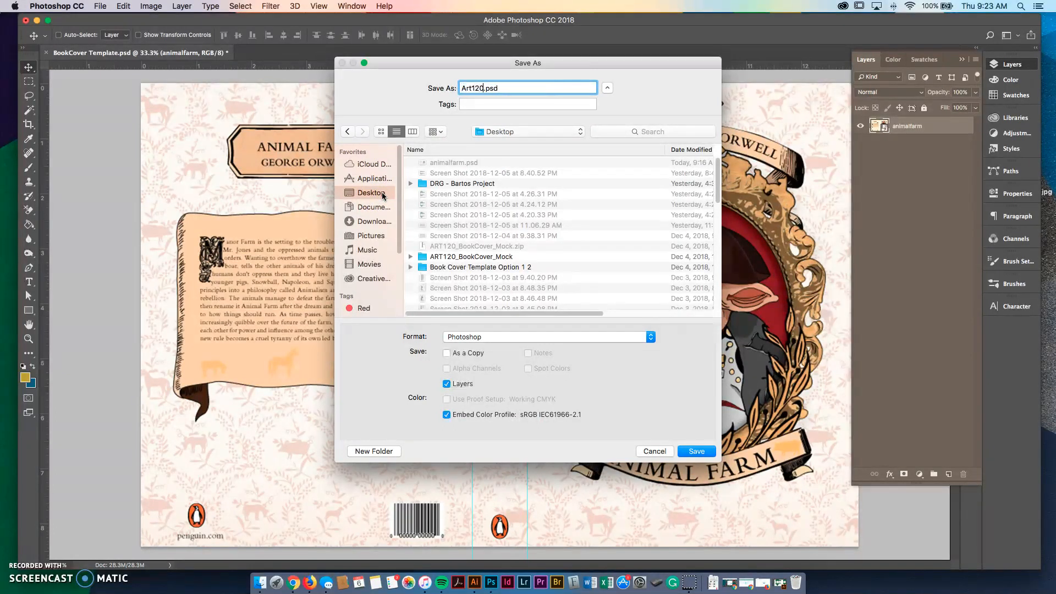
{"action": "type", "text": "rt120_BookCover"}
{"action": "key", "text": "Return"}
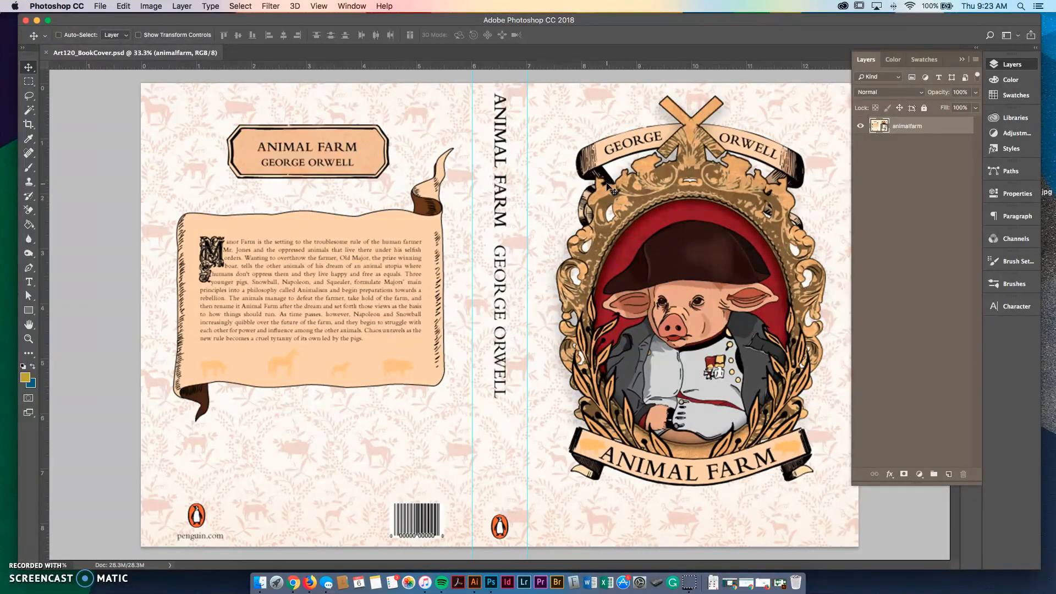
Open MockUp_BookCover.psd from the Book Cover Template Option 1 folder in Photoshop.
{"action": "left_click", "coordinate": [261, 579]}
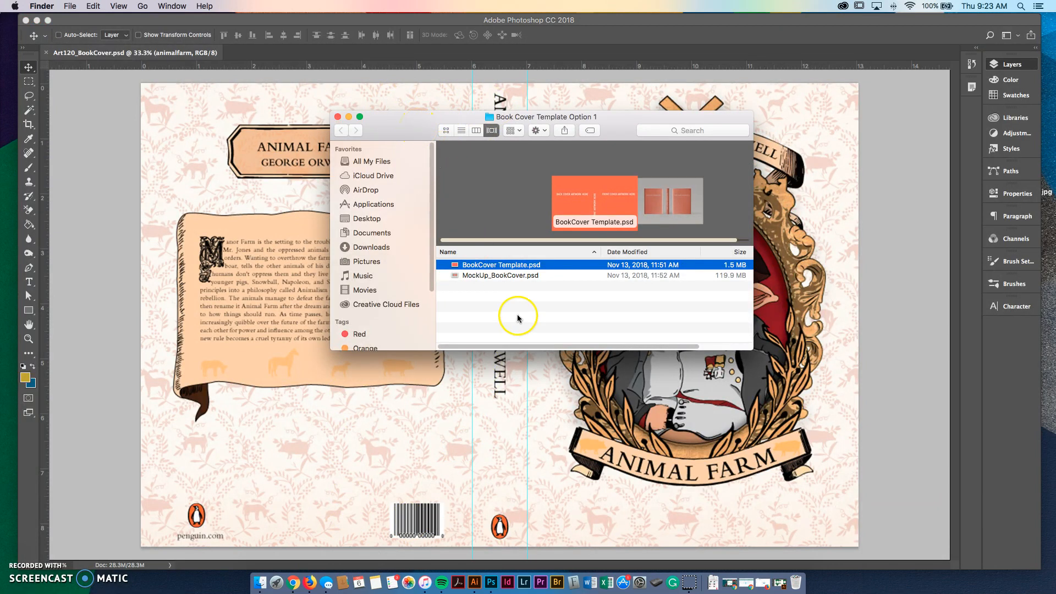
{"action": "double_click", "coordinate": [510, 278]}
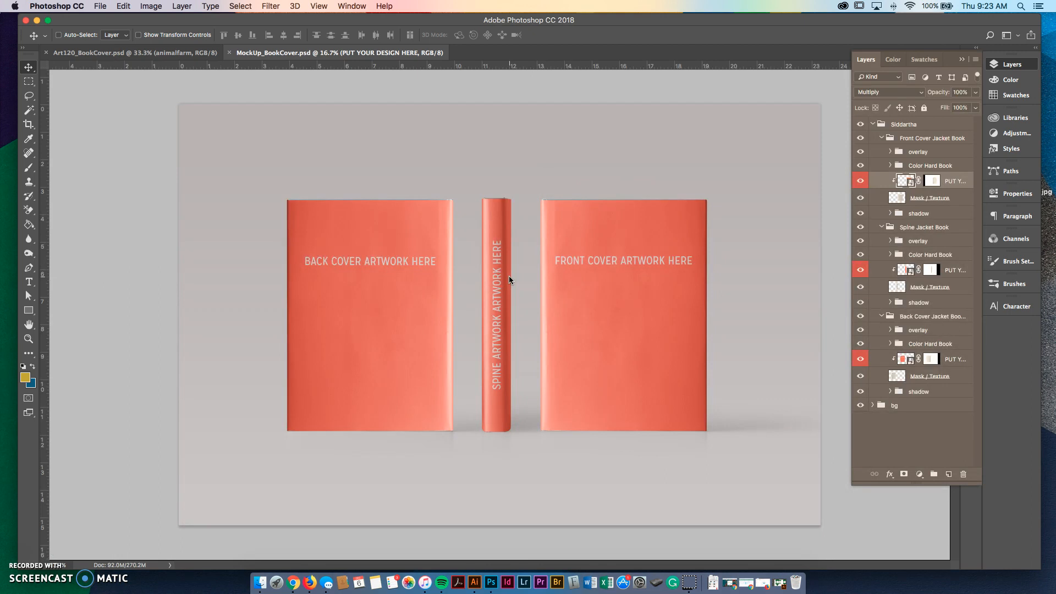
{"action": "left_click", "coordinate": [511, 265]}
Toggle the visibility of the front cover, spine and back cover design layers off and on to identify each one.
{"action": "left_click", "coordinate": [860, 181]}
{"action": "left_click", "coordinate": [861, 181]}
{"action": "left_click", "coordinate": [860, 270]}
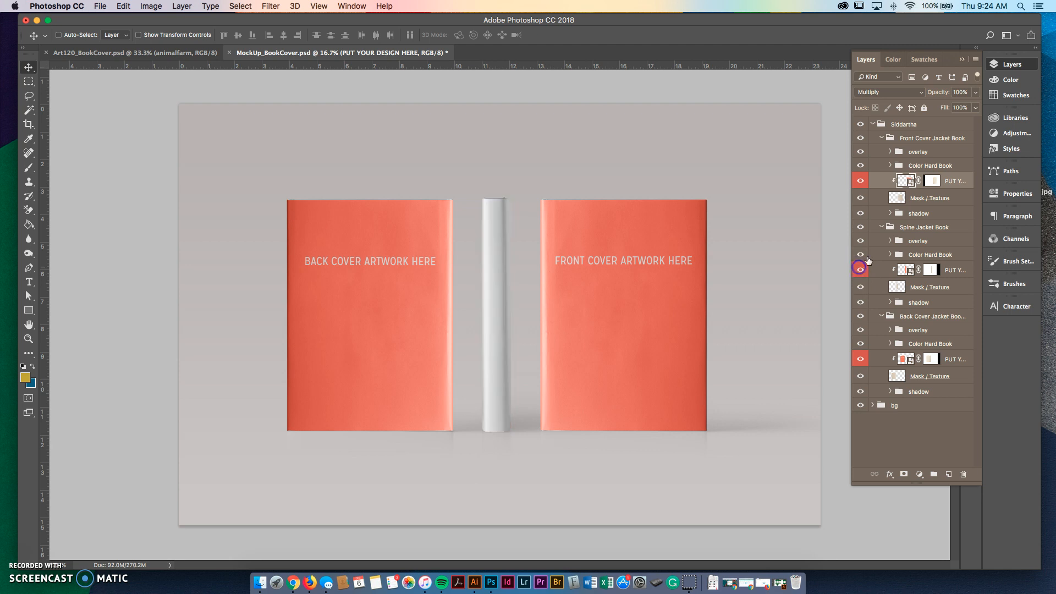
{"action": "left_click", "coordinate": [859, 270]}
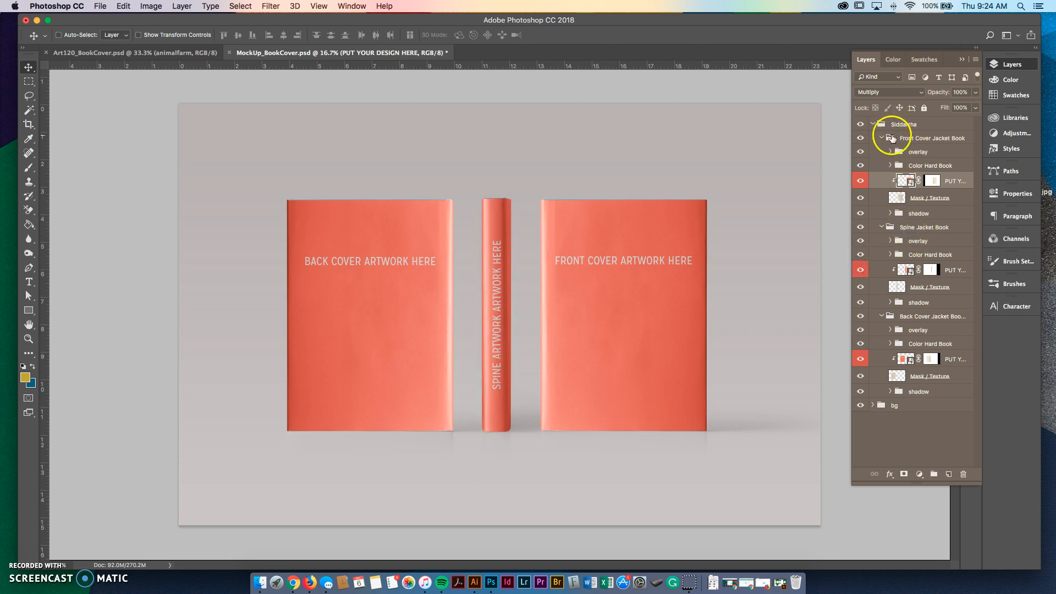
{"action": "left_click", "coordinate": [859, 359]}
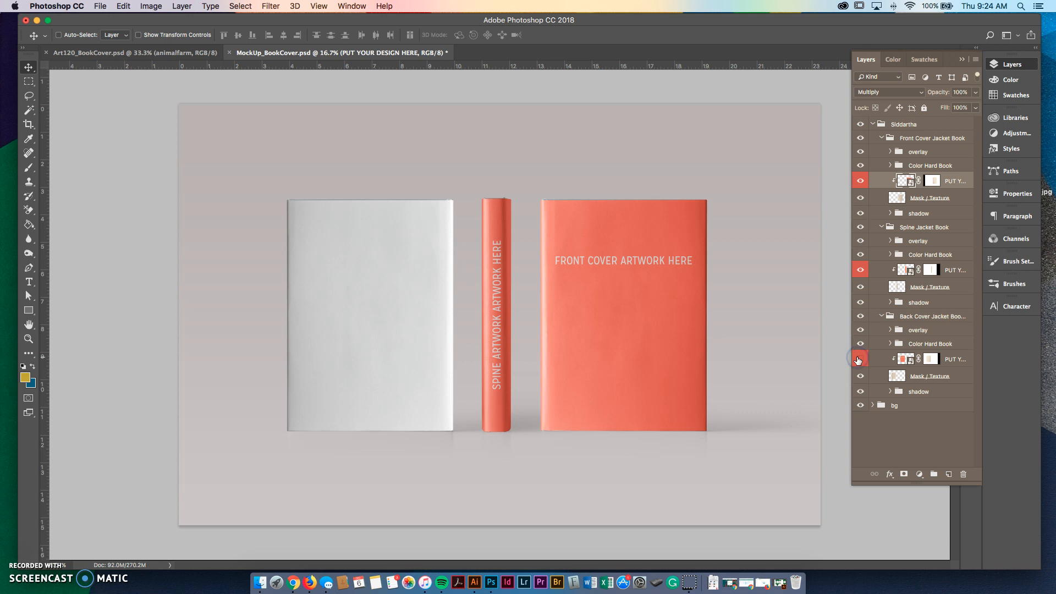
{"action": "left_click", "coordinate": [858, 358]}
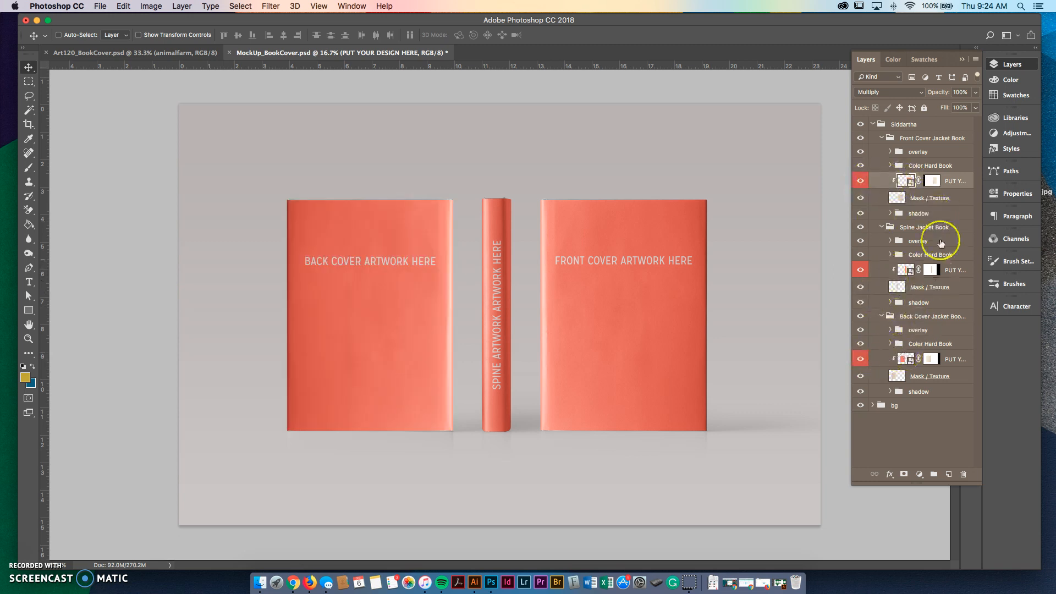
Open the front cover design smart object and place Art120_BookCover.psd as an embedded layer scaled to 100%, filling the canvas height.
{"action": "double_click", "coordinate": [907, 182]}
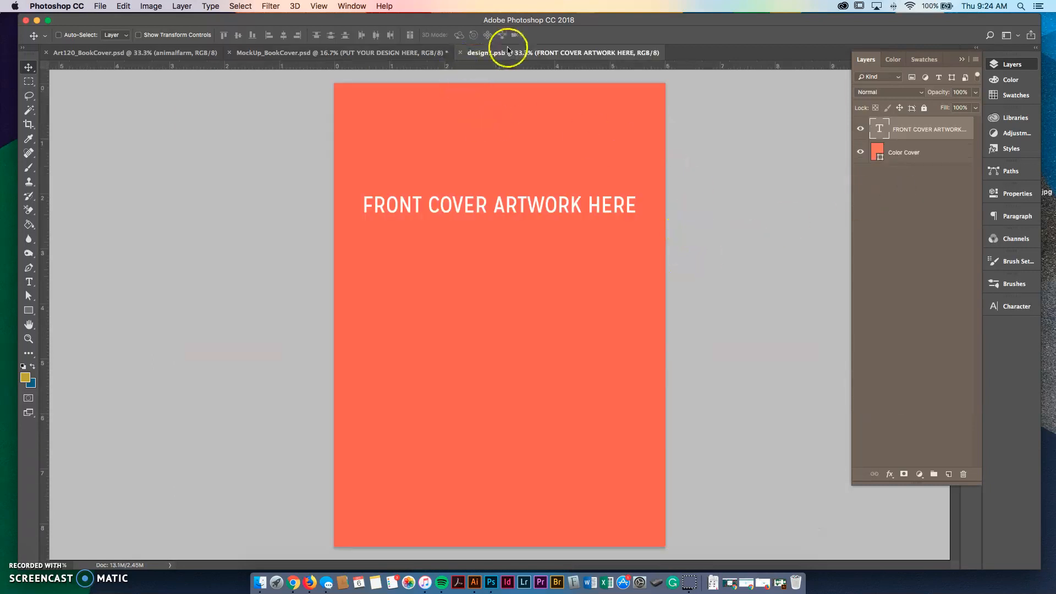
{"action": "left_click", "coordinate": [100, 6]}
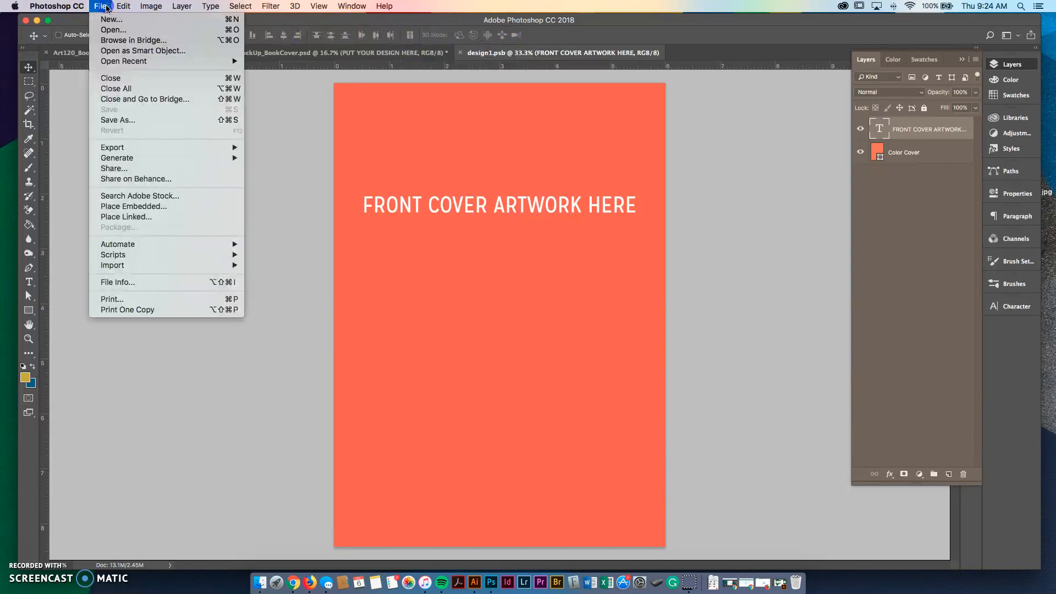
{"action": "left_click", "coordinate": [140, 207]}
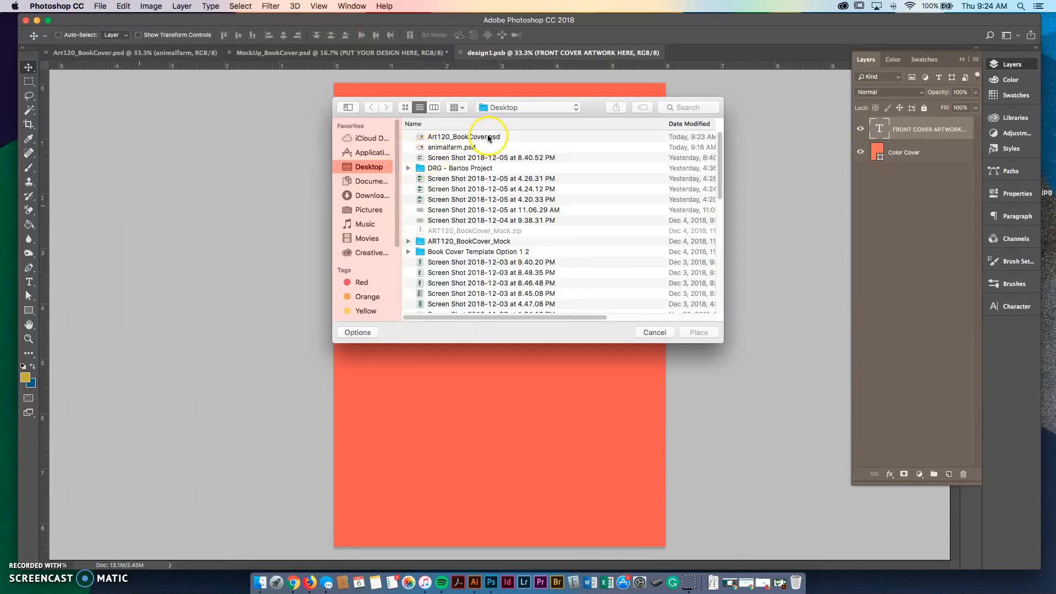
{"action": "left_click", "coordinate": [488, 138]}
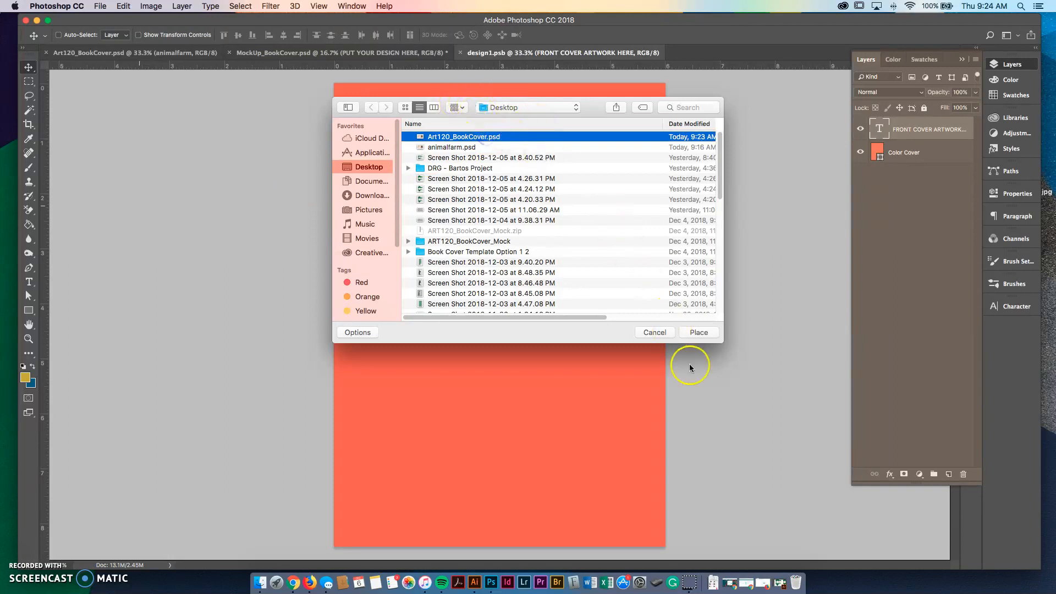
{"action": "left_click", "coordinate": [698, 332]}
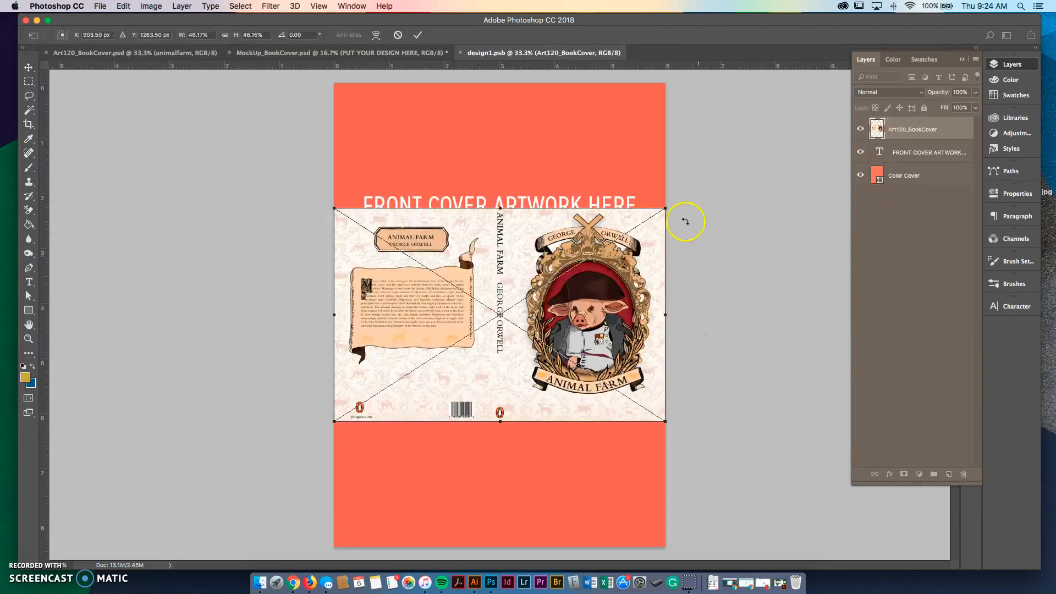
{"action": "left_click_drag", "start_coordinate": [666, 208], "coordinate": [843, 70]}
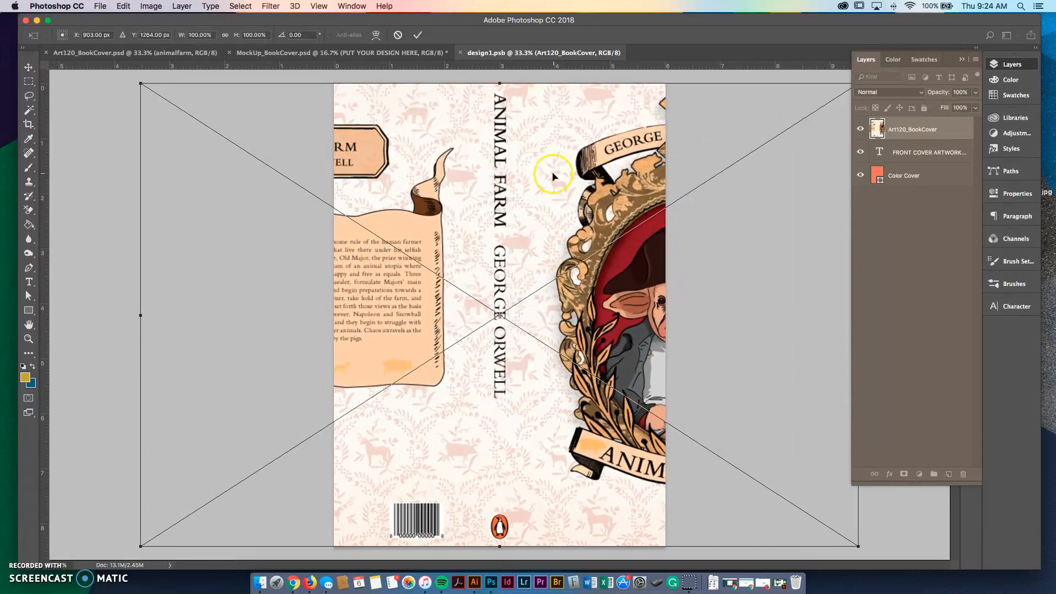
{"action": "key", "text": "Return"}
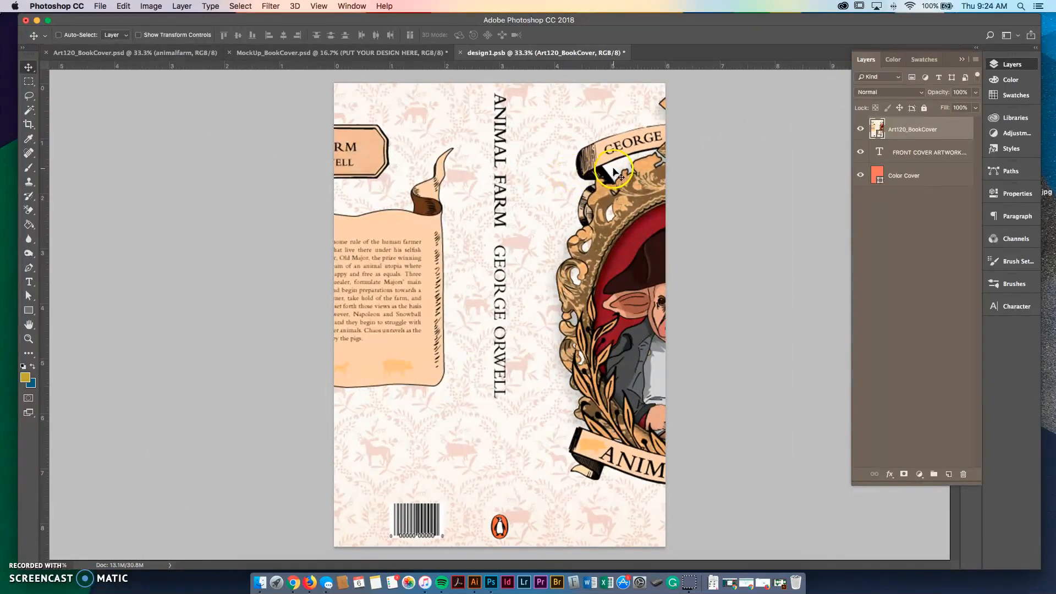
Move the placed artwork so its front cover portion fills the canvas, aligned with the canvas's right edge.
{"action": "left_click_drag", "start_coordinate": [637, 147], "coordinate": [437, 141]}
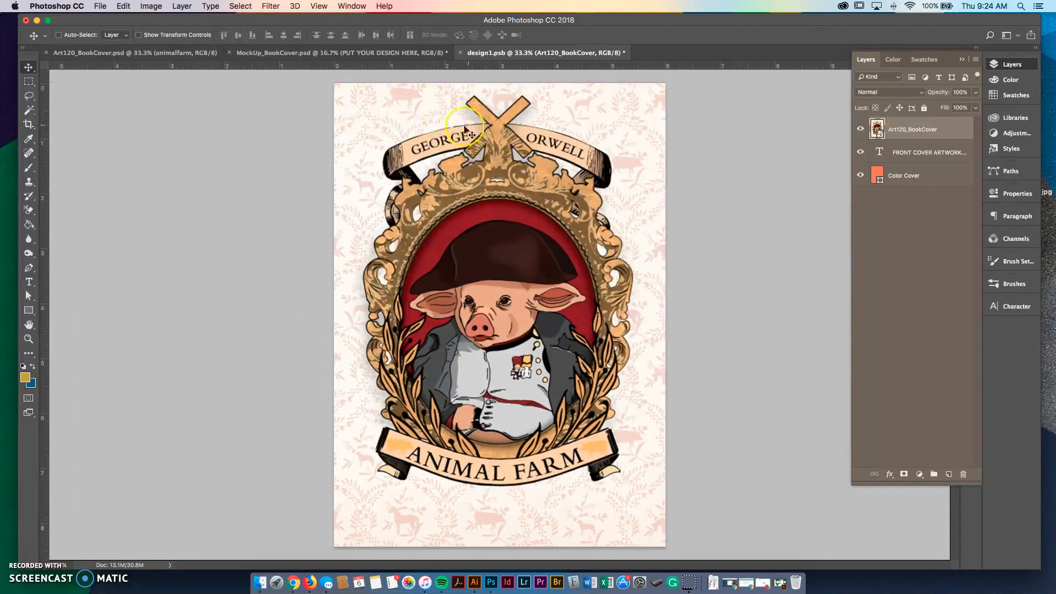
{"action": "key", "text": "ctrl+t"}
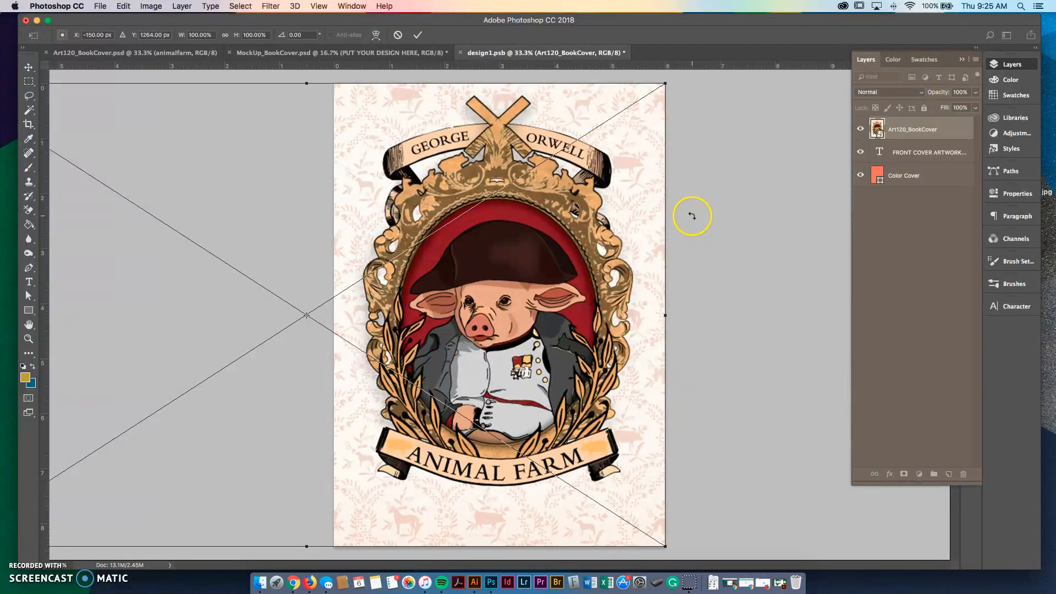
{"action": "key", "text": "Return"}
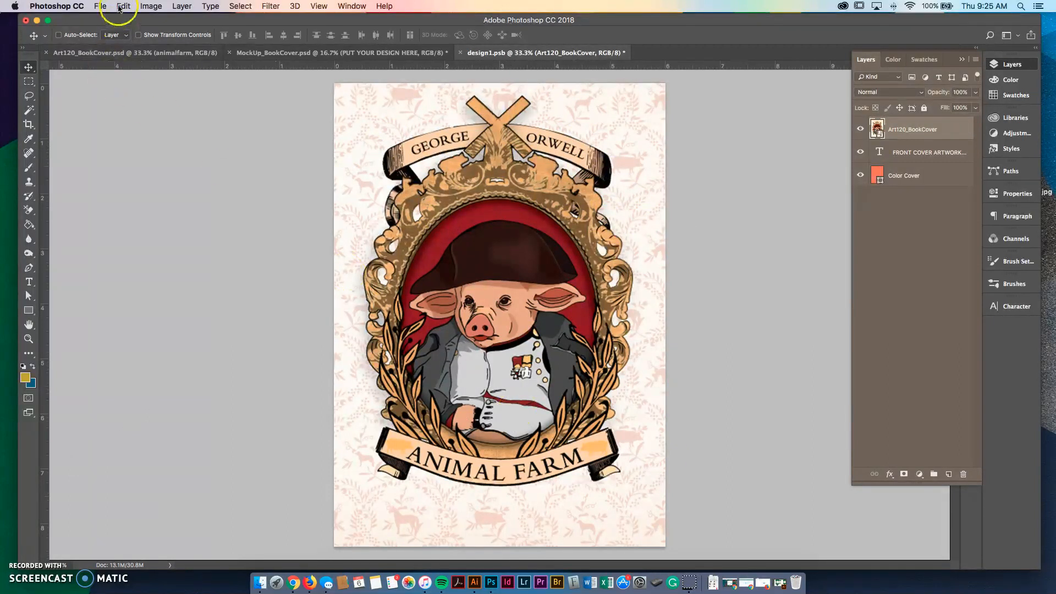
Save and close the front cover design to update the mockup.
{"action": "left_click", "coordinate": [99, 6]}
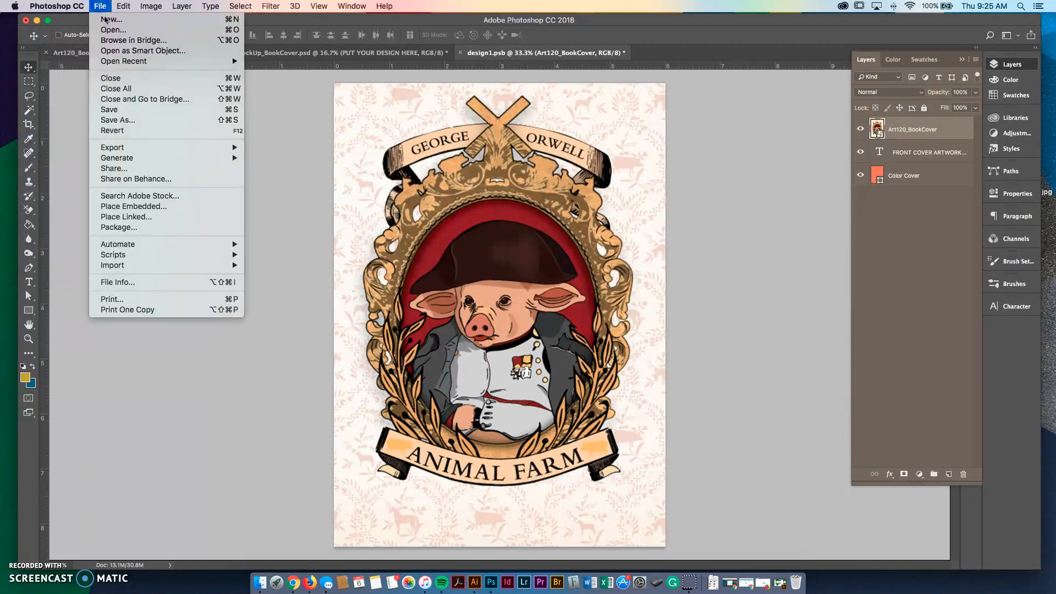
{"action": "left_click", "coordinate": [138, 113]}
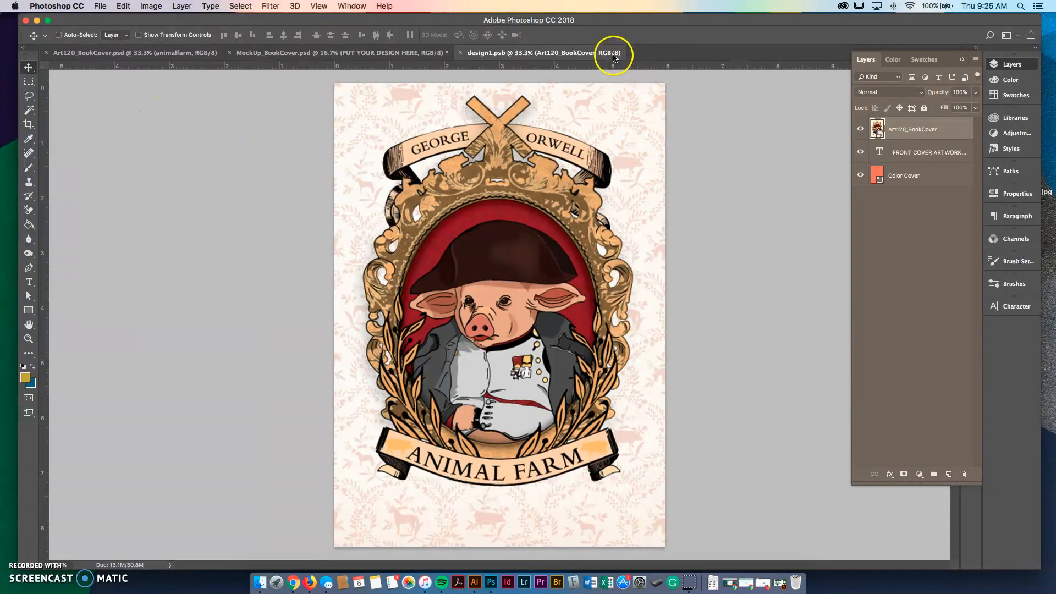
{"action": "left_click", "coordinate": [462, 53]}
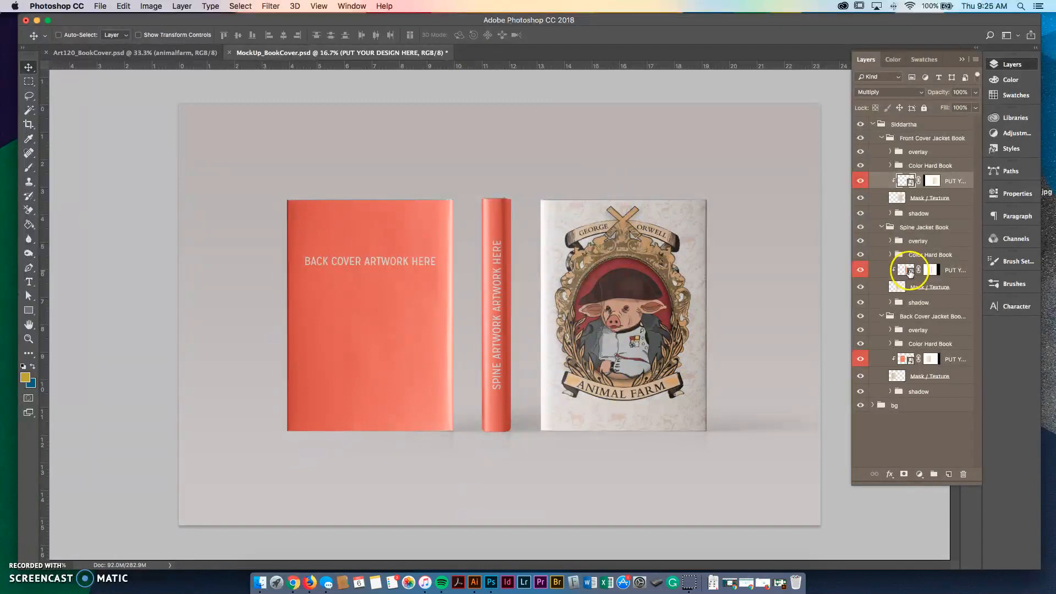
Open the spine design smart object and place Art120_BookCover.psd embedded, centred and scaled to about 100.4% to cover the canvas height.
{"action": "left_click", "coordinate": [884, 272]}
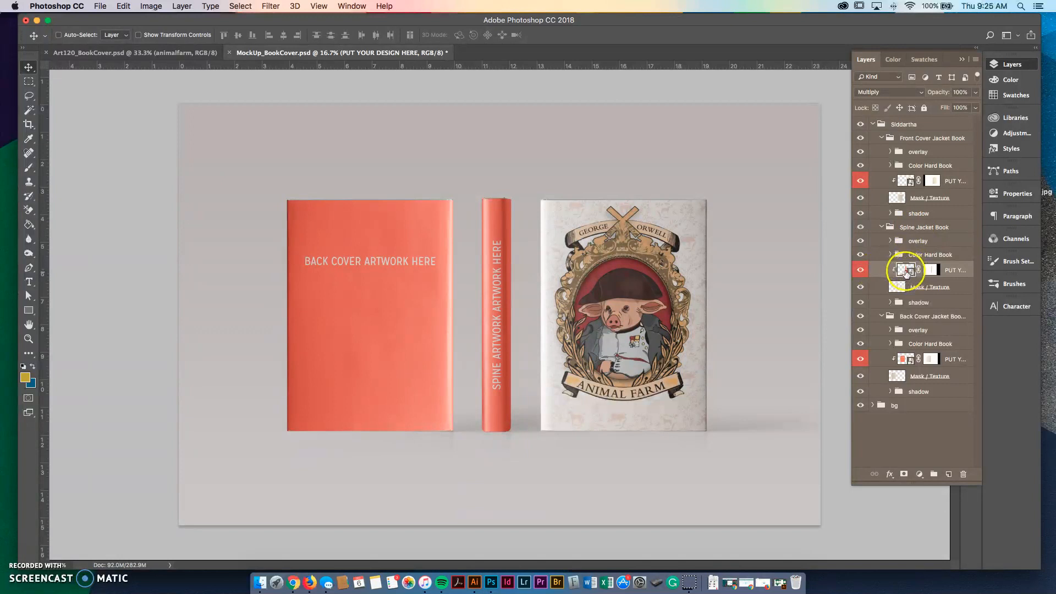
{"action": "double_click", "coordinate": [906, 270]}
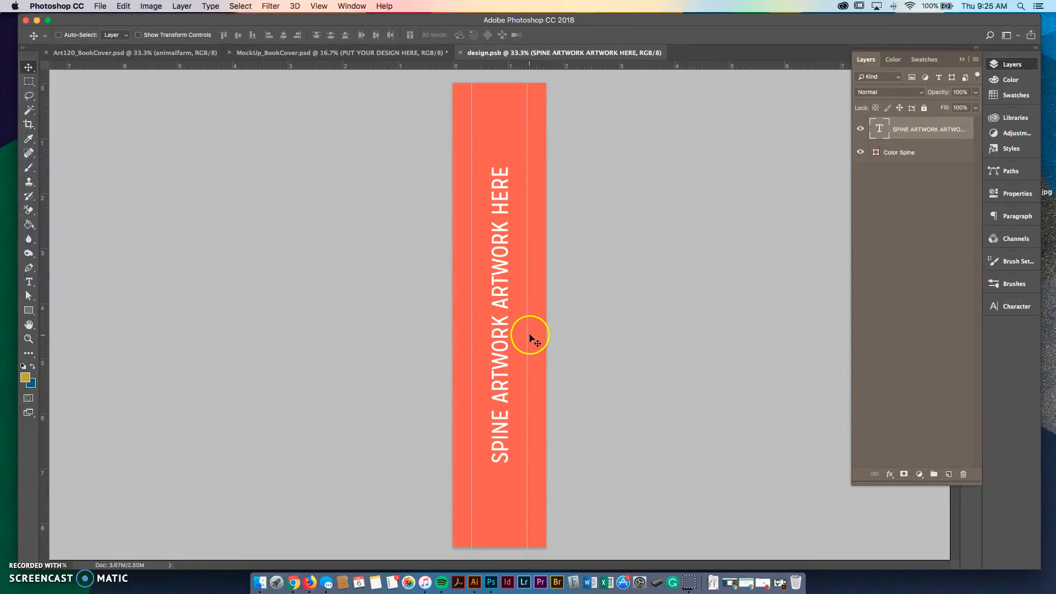
{"action": "left_click", "coordinate": [101, 6]}
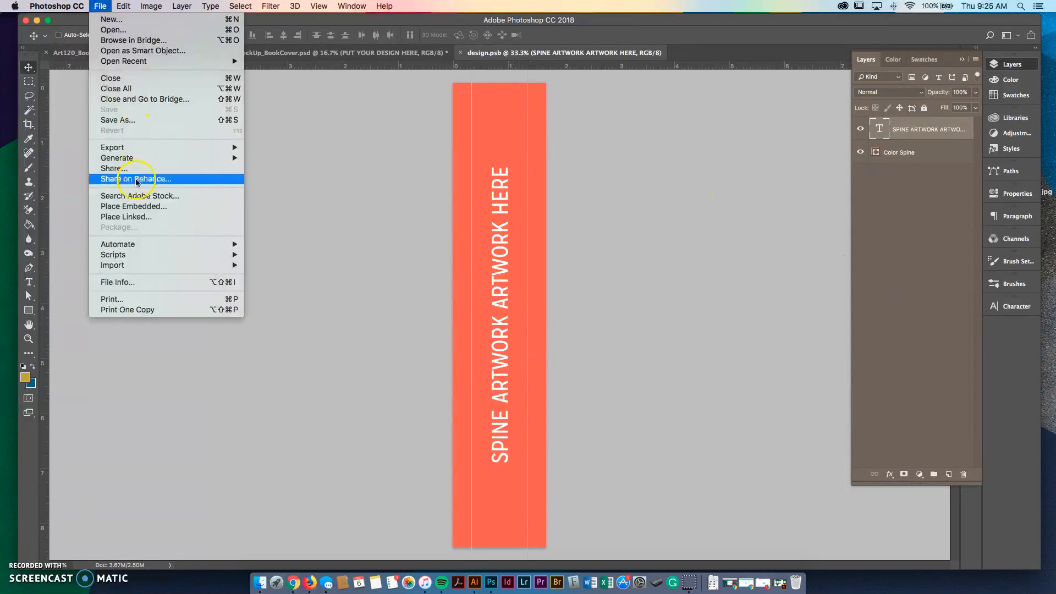
{"action": "left_click", "coordinate": [131, 208]}
{"action": "double_click", "coordinate": [461, 136]}
{"action": "left_click_drag", "start_coordinate": [548, 285], "coordinate": [839, 49]}
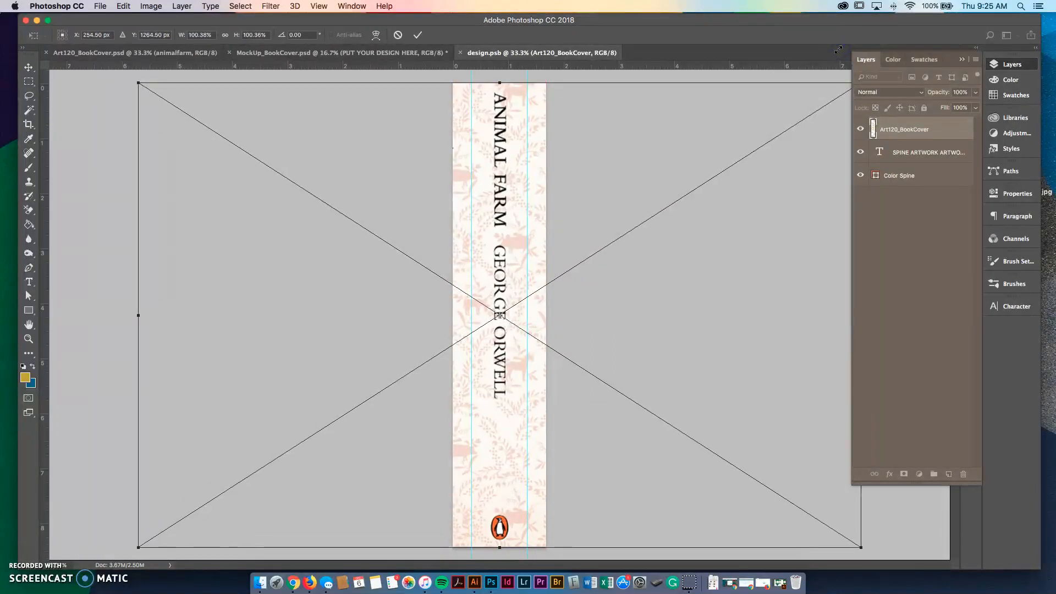
{"action": "key", "text": "Return"}
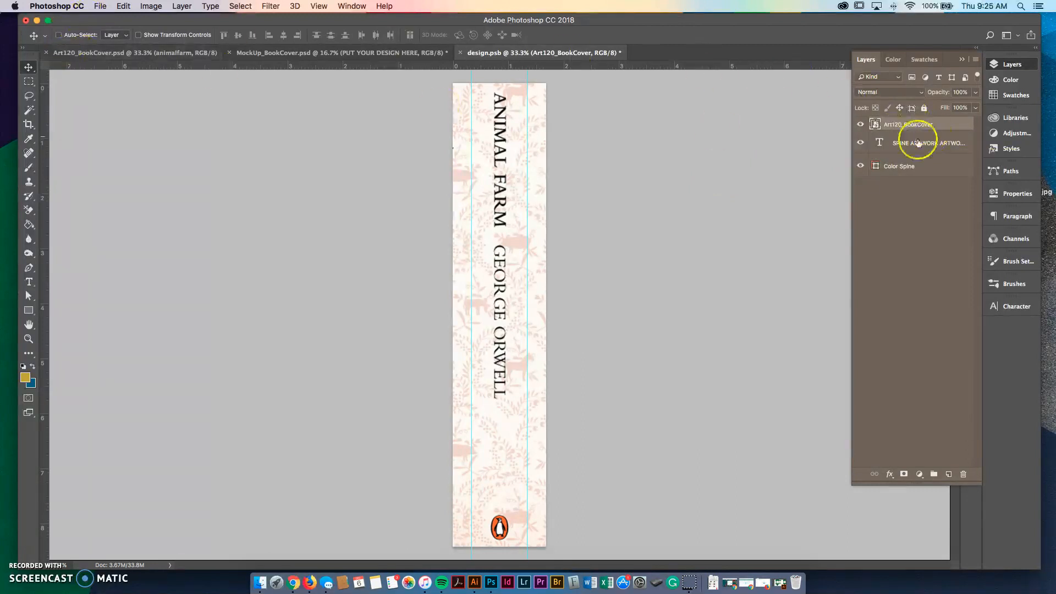
Stack the Art120_BookCover layer above the spine placeholder text layer and delete that text layer.
{"action": "left_click_drag", "start_coordinate": [923, 140], "coordinate": [924, 119]}
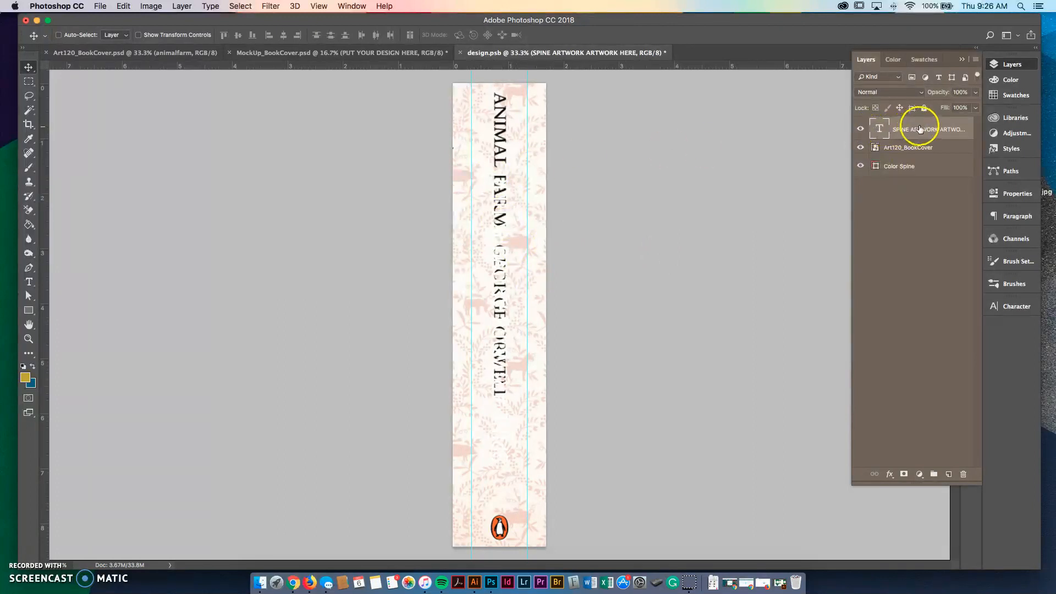
{"action": "left_click_drag", "start_coordinate": [924, 145], "coordinate": [922, 123]}
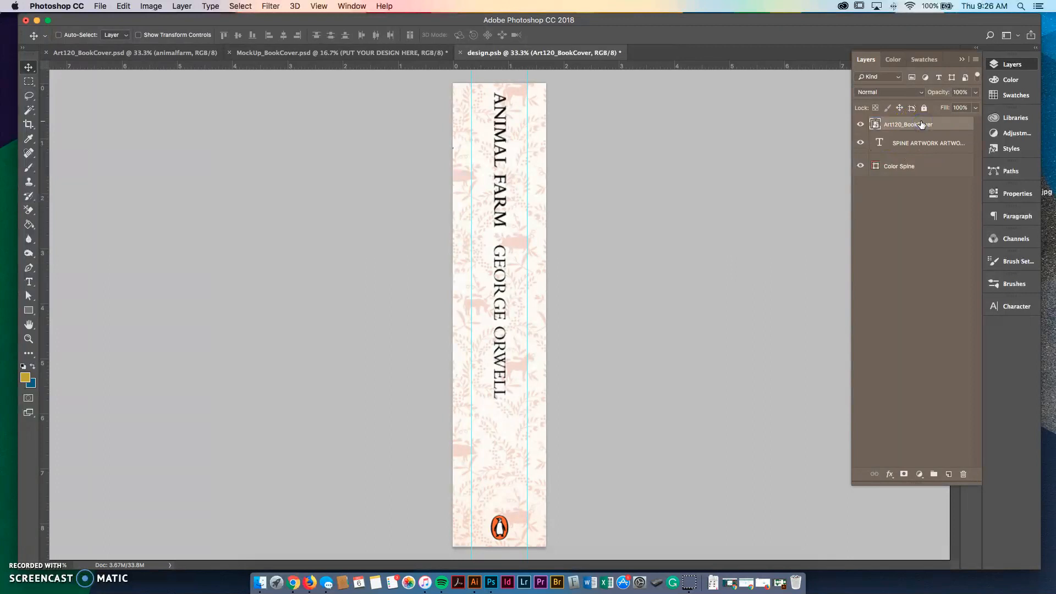
{"action": "left_click", "coordinate": [926, 142]}
{"action": "key", "text": "Delete"}
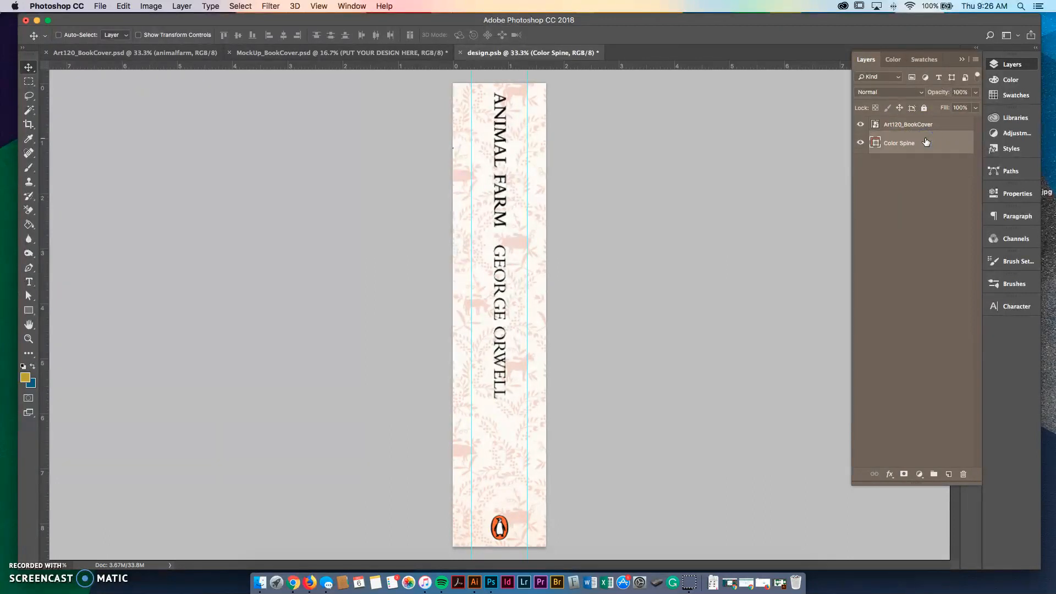
Save and close the spine design to update the mockup.
{"action": "left_click", "coordinate": [215, 11]}
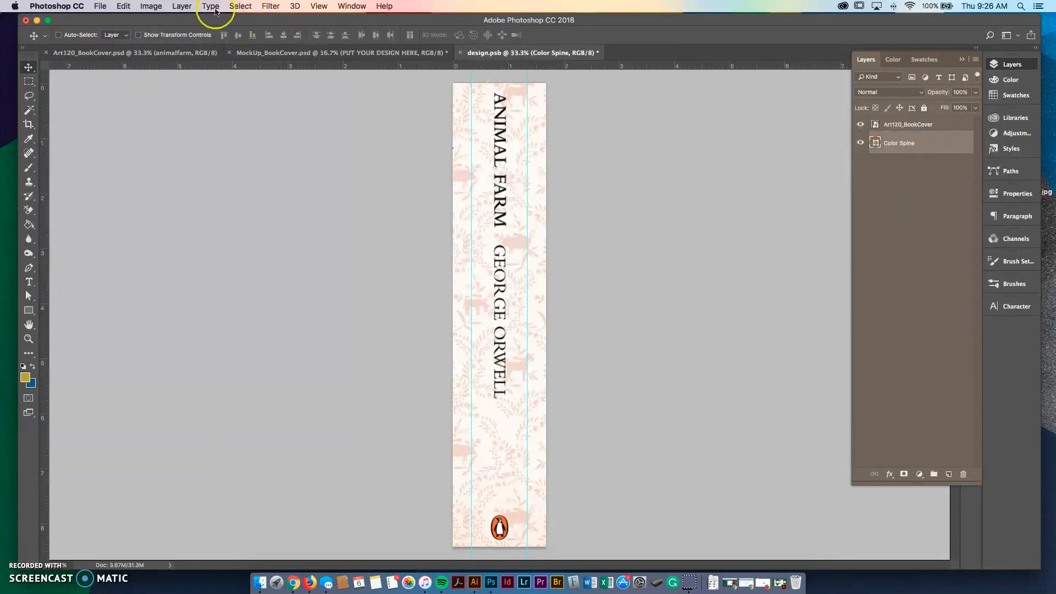
{"action": "left_click", "coordinate": [97, 9]}
{"action": "left_click", "coordinate": [137, 111]}
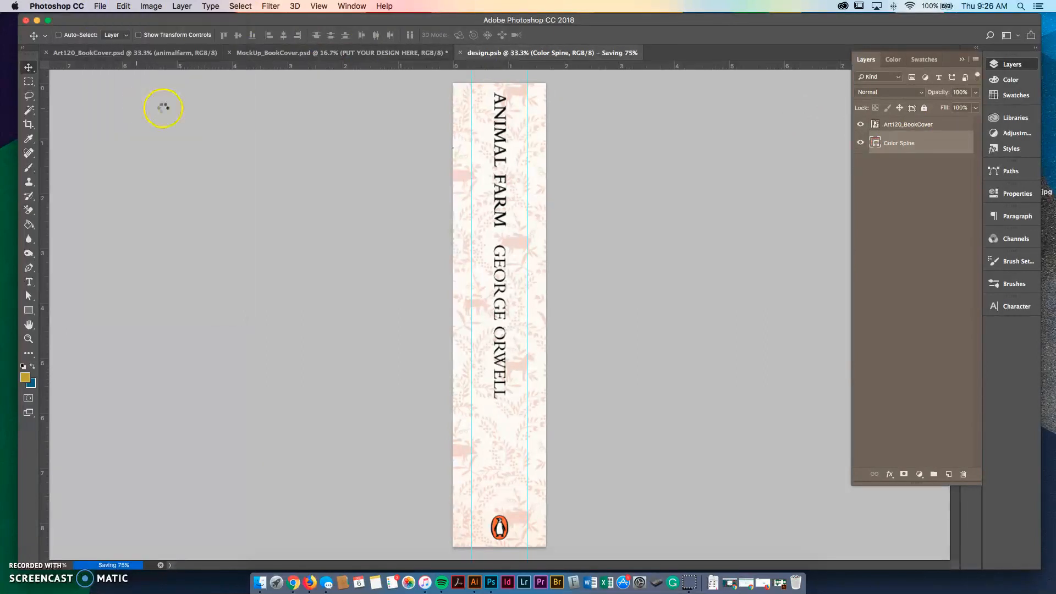
{"action": "left_click", "coordinate": [459, 53]}
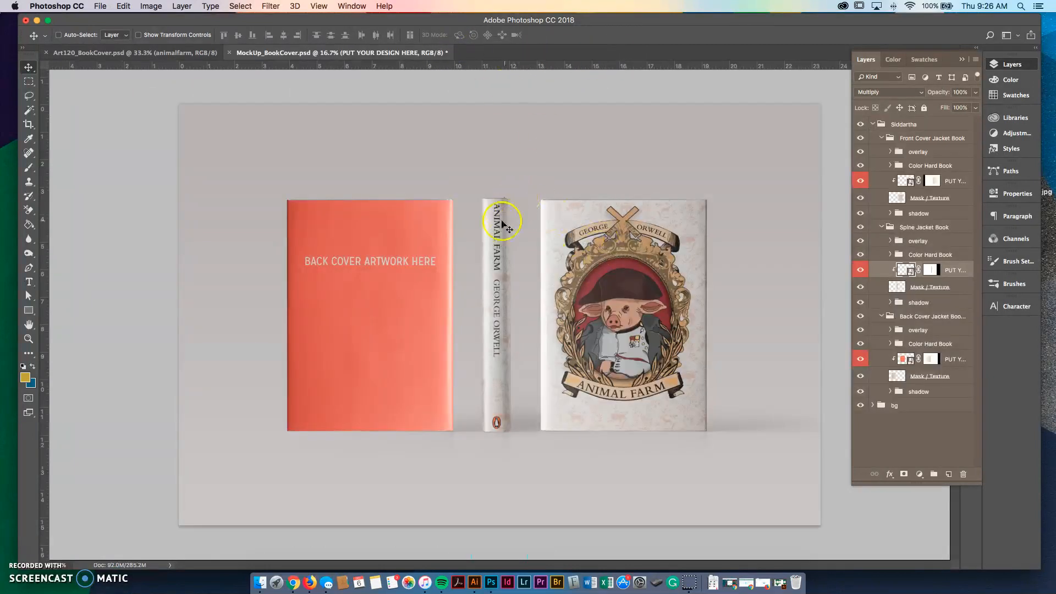
Open the back cover design smart object and delete its placeholder text layer.
{"action": "scroll", "coordinate": [495, 251], "scroll_direction": "up", "scroll_amount": 3}
{"action": "scroll", "coordinate": [497, 252], "scroll_direction": "up", "scroll_amount": 3}
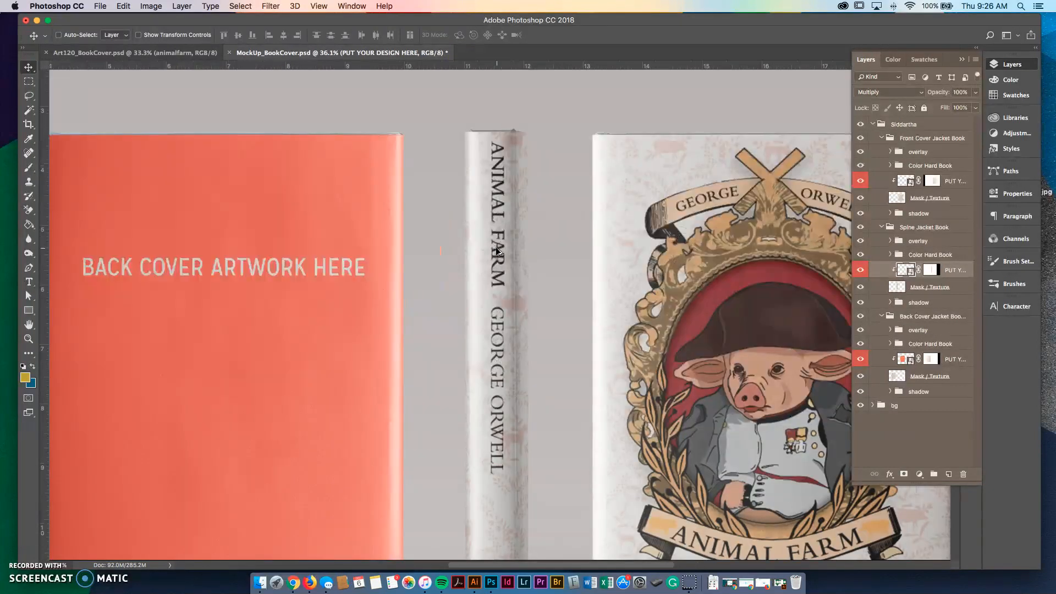
{"action": "scroll", "coordinate": [497, 251], "scroll_direction": "down", "scroll_amount": 3}
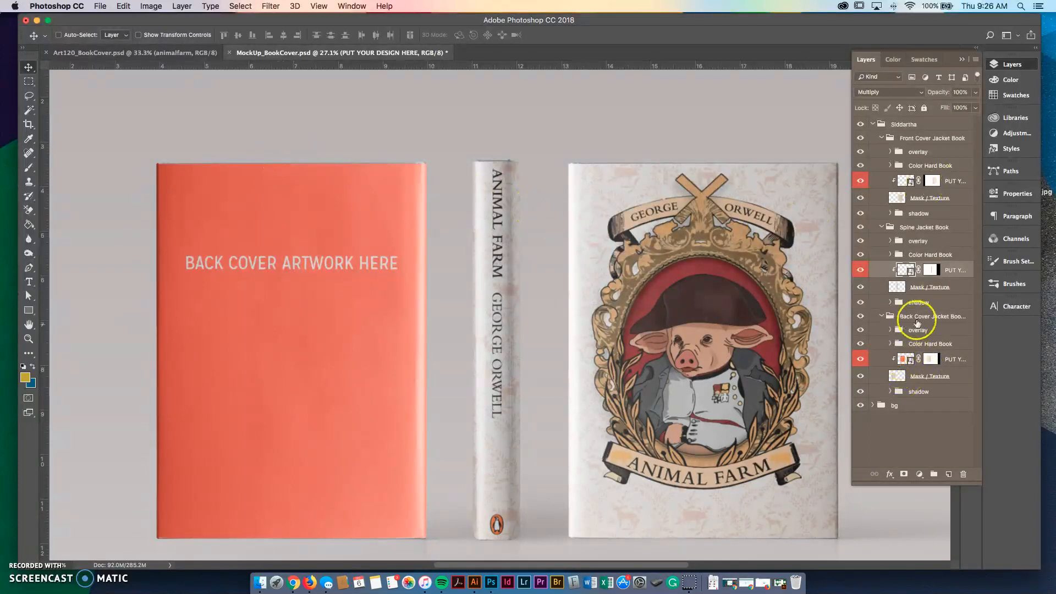
{"action": "left_click", "coordinate": [905, 359]}
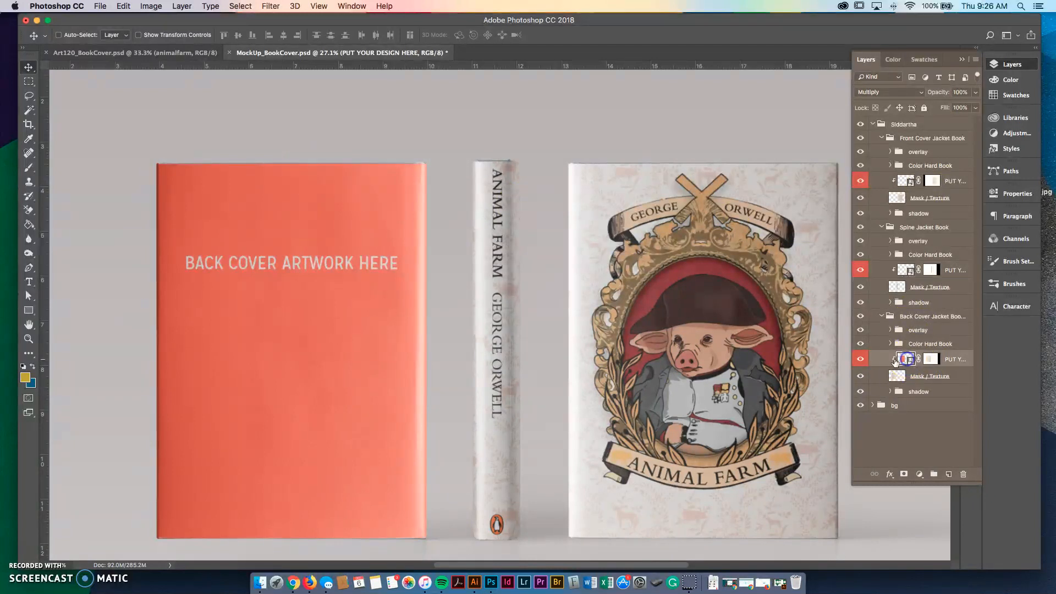
{"action": "double_click", "coordinate": [906, 362]}
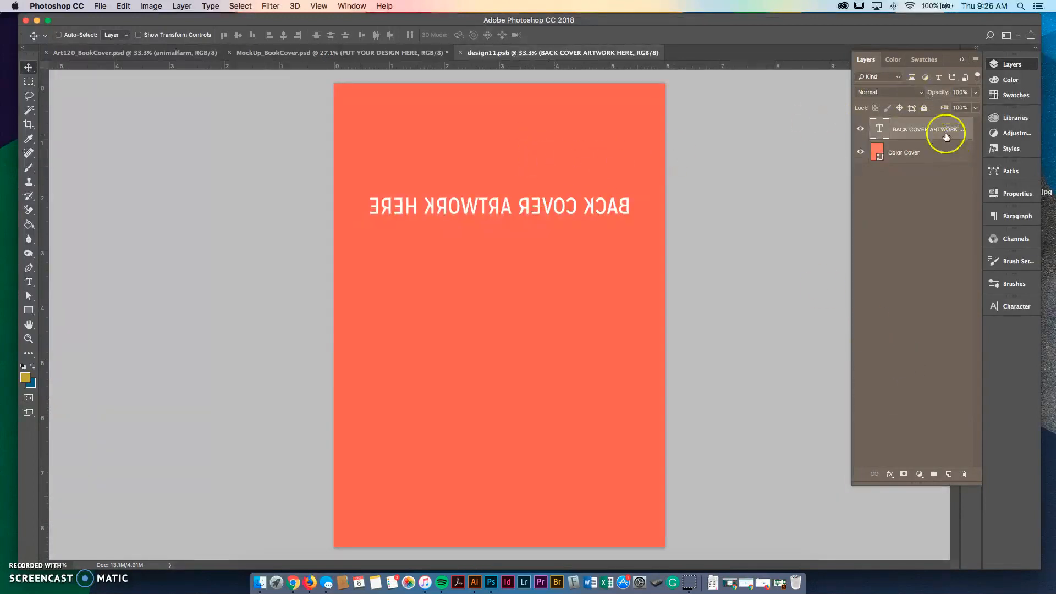
{"action": "key", "text": "BackSpace"}
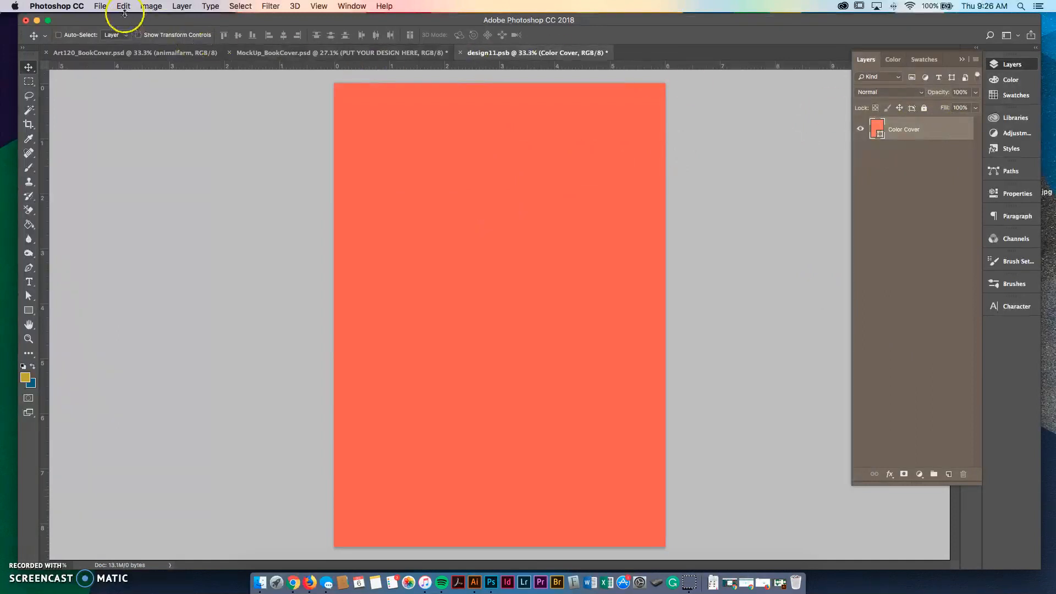
Place Art120_BookCover.psd as an embedded layer in the back cover design, scaled to about 100% to fill the canvas height.
{"action": "left_click", "coordinate": [99, 6]}
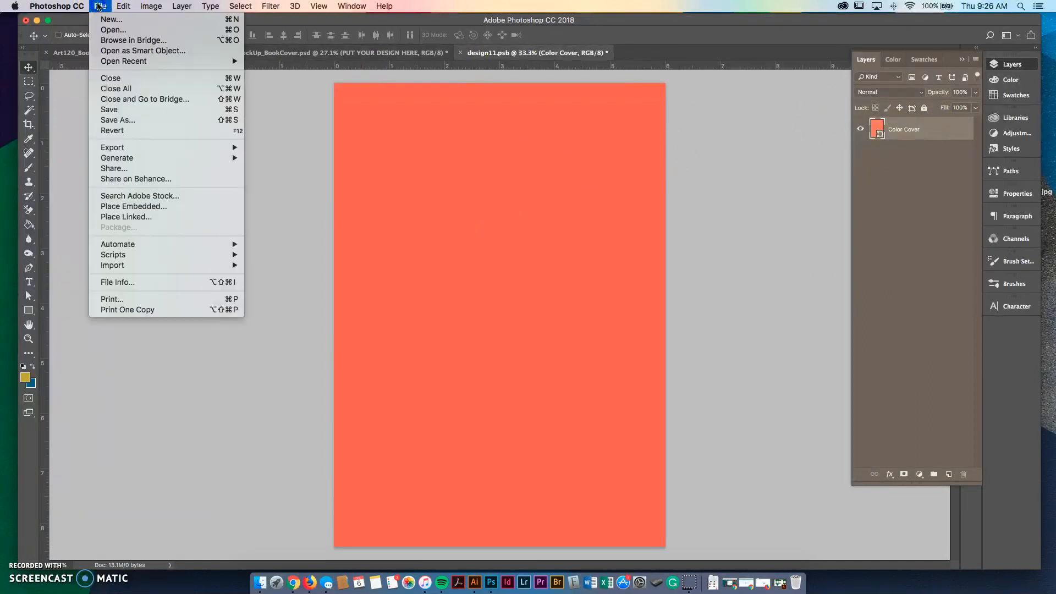
{"action": "left_click", "coordinate": [150, 207]}
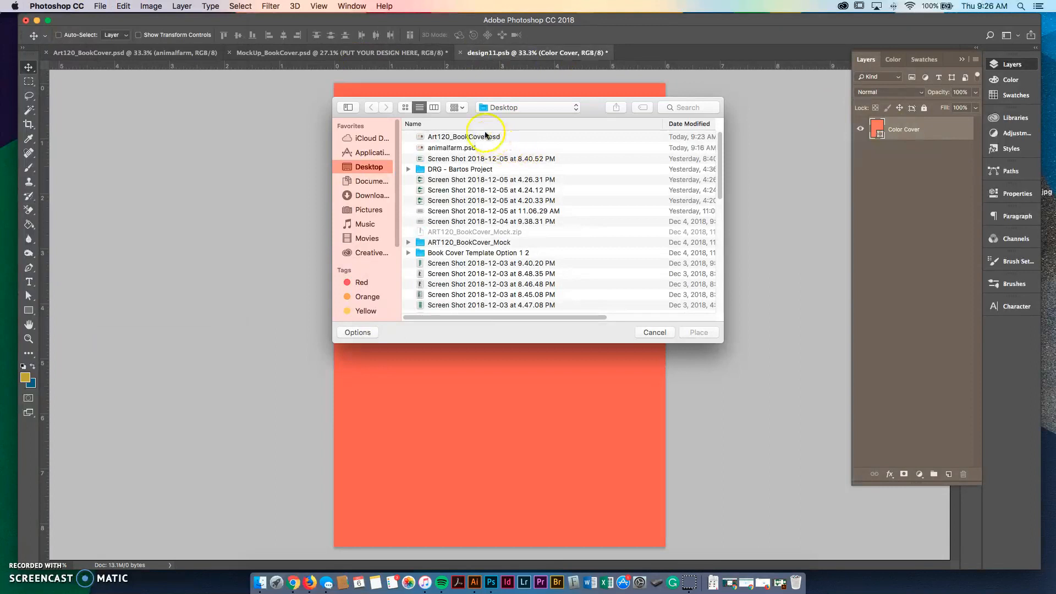
{"action": "left_click", "coordinate": [485, 136]}
{"action": "left_click", "coordinate": [699, 332]}
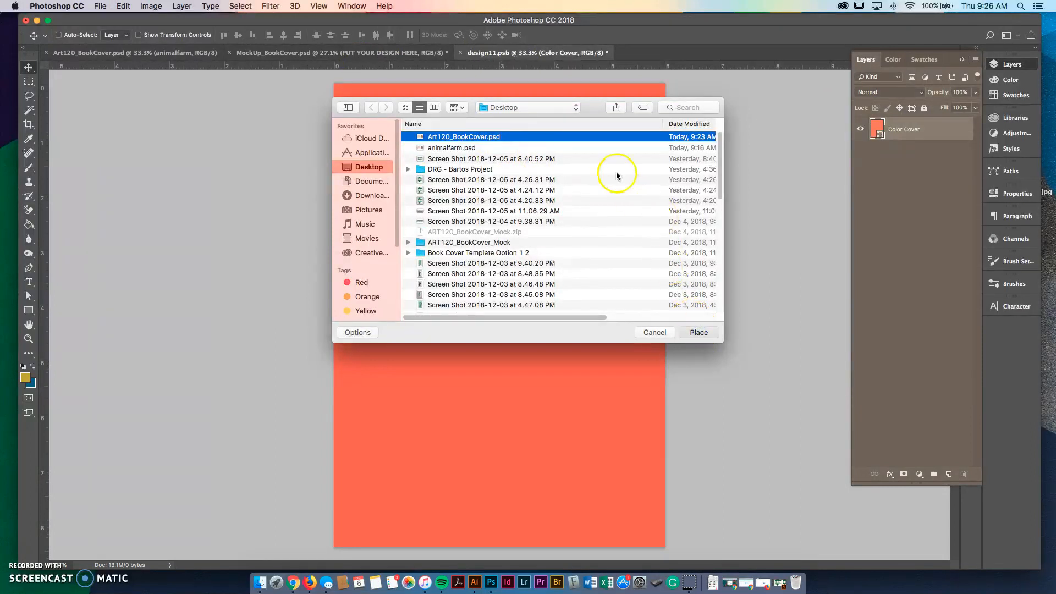
{"action": "left_click_drag", "start_coordinate": [664, 211], "coordinate": [834, 61]}
{"action": "left_click_drag", "start_coordinate": [837, 58], "coordinate": [836, 61]}
{"action": "left_click", "coordinate": [418, 35]}
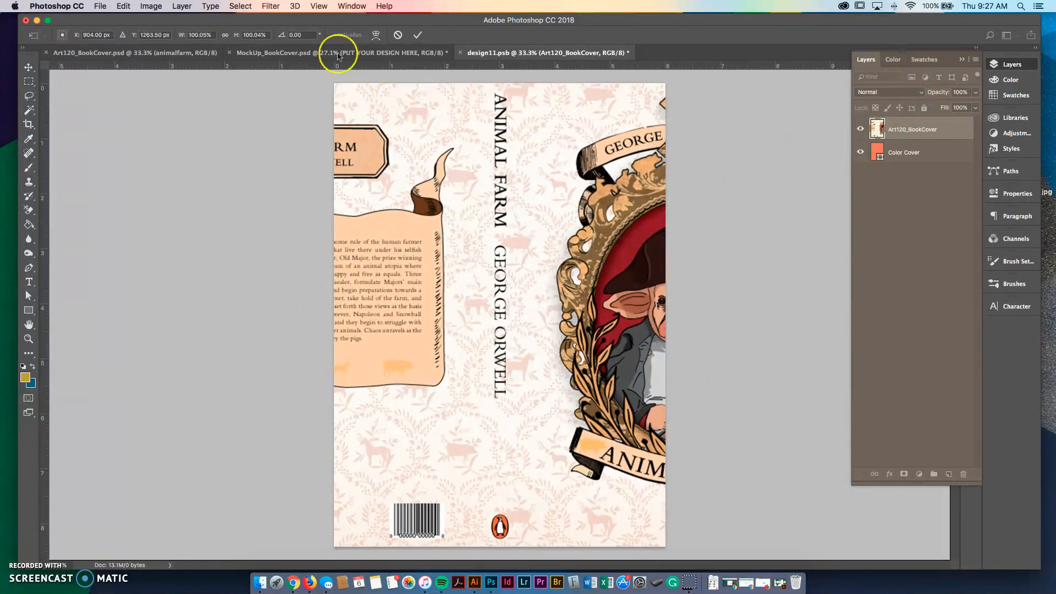
Move the placed artwork so its back cover portion fills the canvas, aligned with the canvas's left edge.
{"action": "left_click_drag", "start_coordinate": [275, 110], "coordinate": [469, 137]}
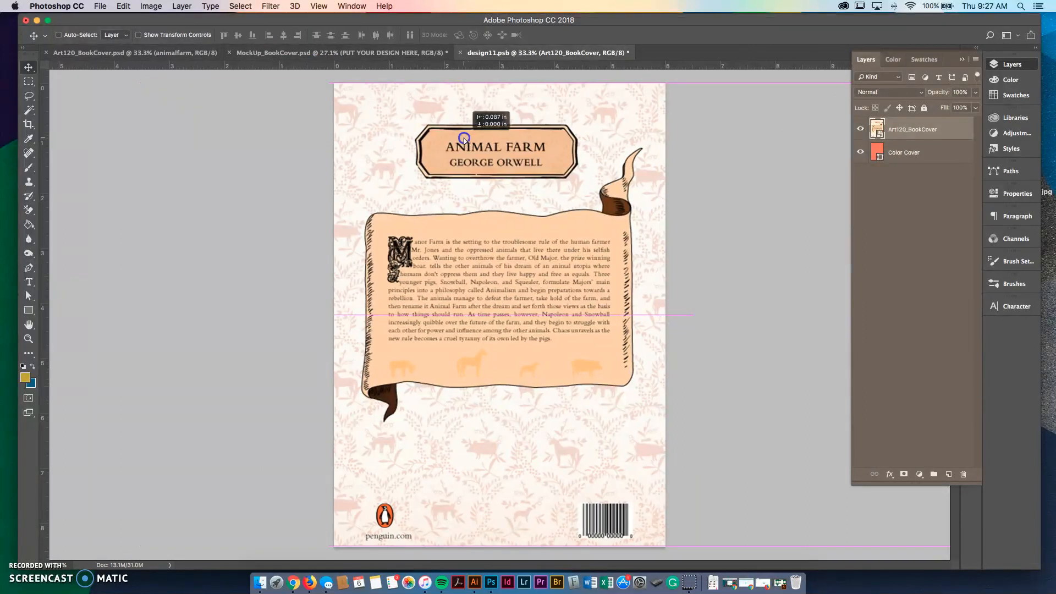
{"action": "left_click_drag", "start_coordinate": [464, 140], "coordinate": [464, 140]}
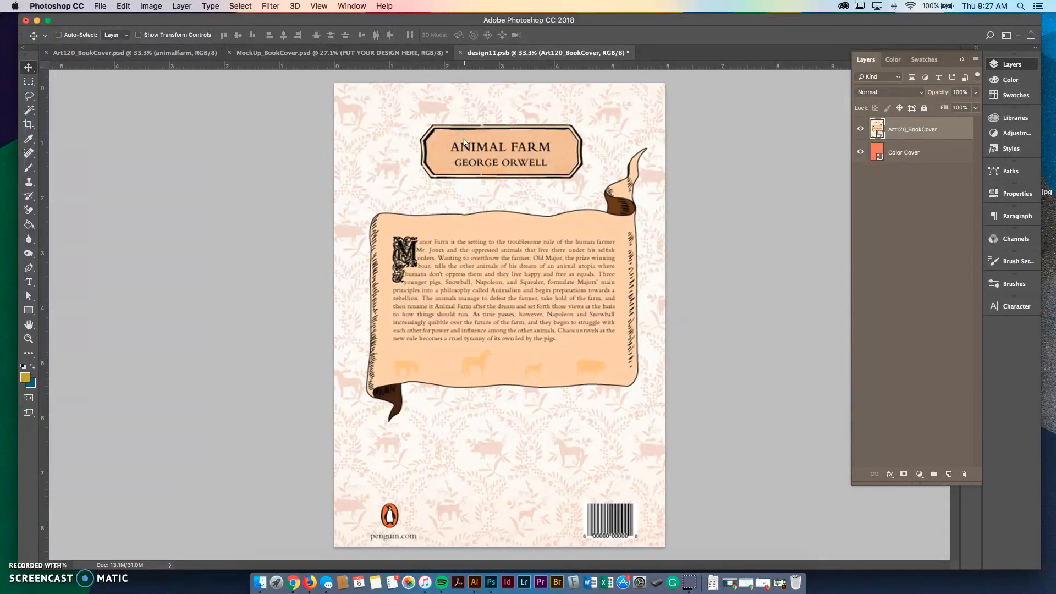
Save the back cover design and inspect the updated back cover on the mockup.
{"action": "left_click", "coordinate": [101, 7]}
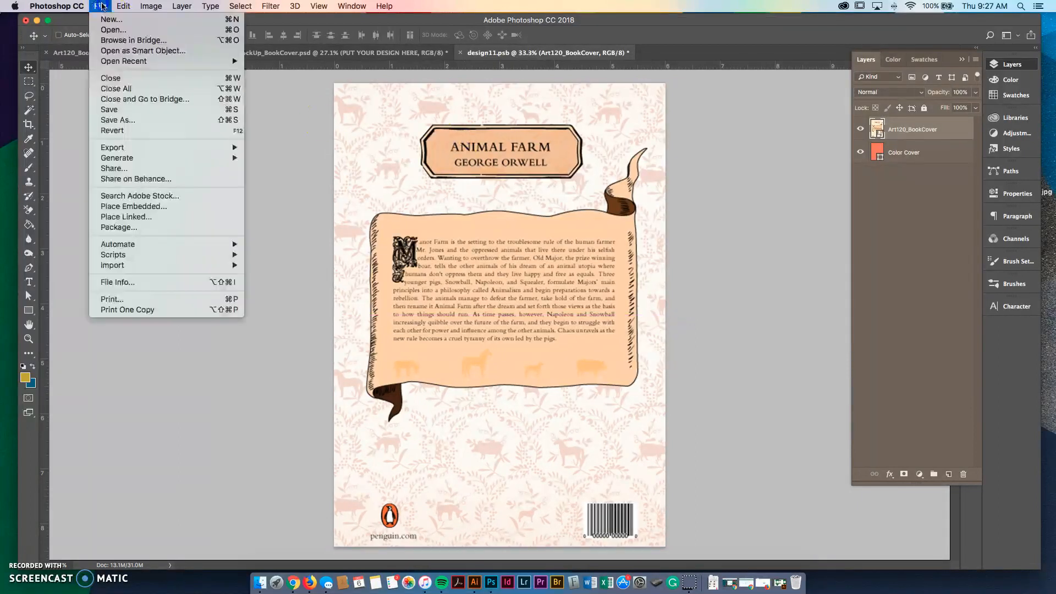
{"action": "left_click", "coordinate": [130, 110]}
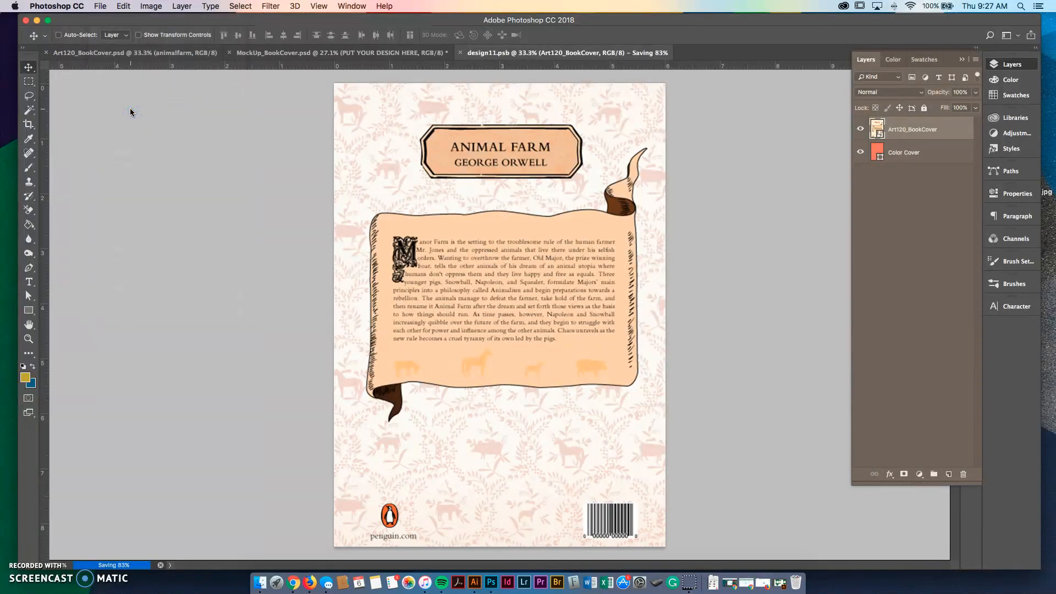
{"action": "left_click", "coordinate": [347, 53]}
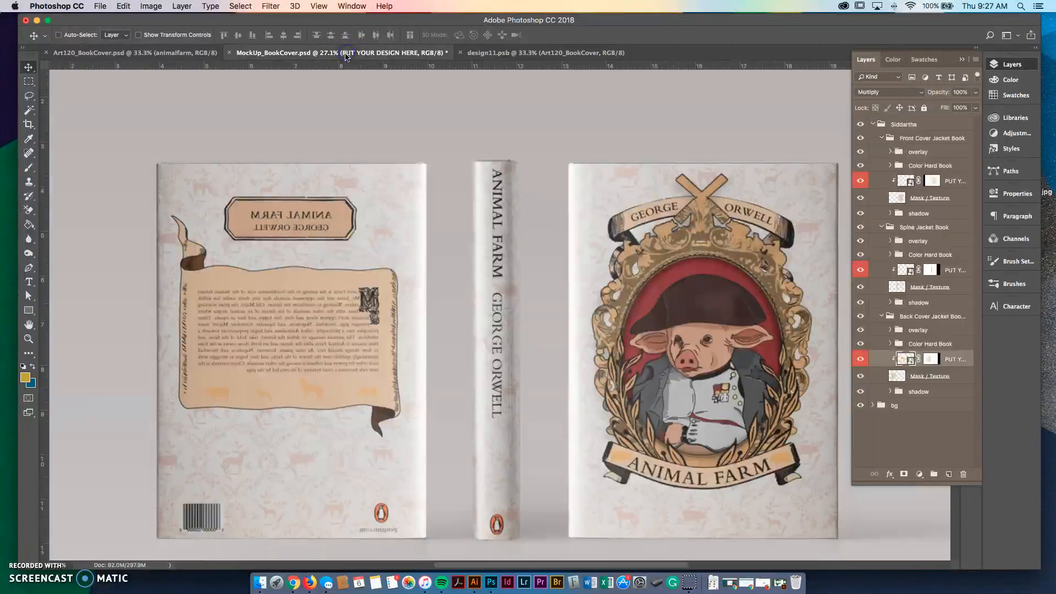
{"action": "scroll", "coordinate": [288, 217], "scroll_direction": "up", "scroll_amount": 3}
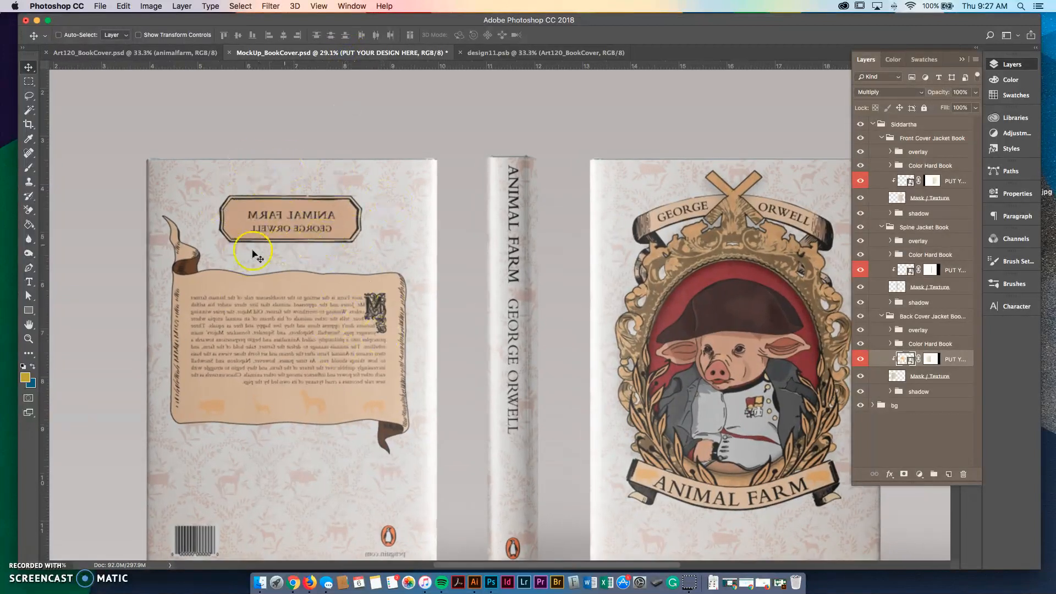
{"action": "scroll", "coordinate": [309, 299], "scroll_direction": "down", "scroll_amount": 2}
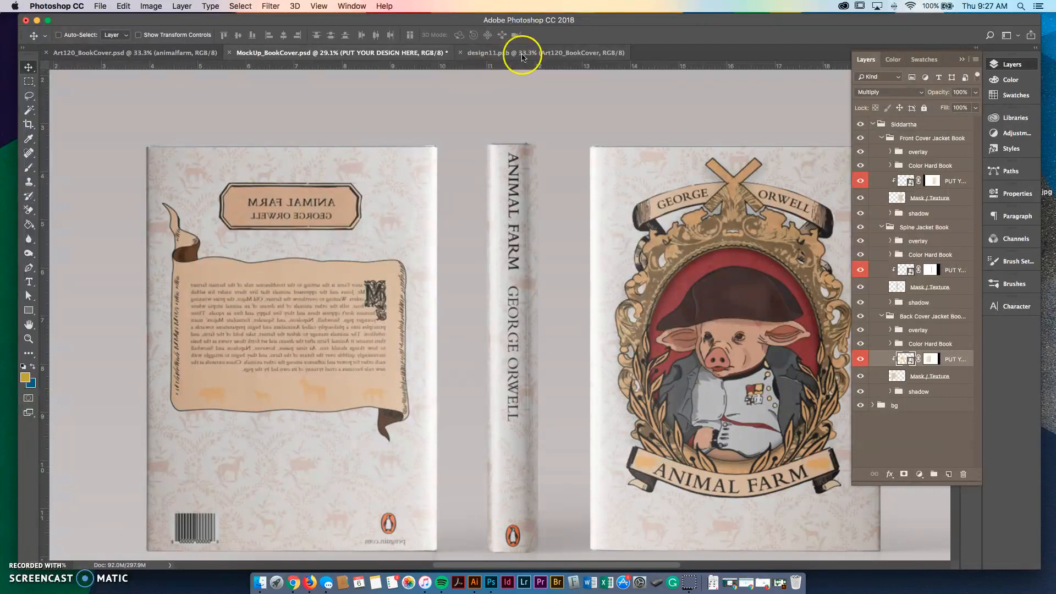
Flip the placed Art120_BookCover artwork horizontally in the back cover design smart object.
{"action": "left_click", "coordinate": [490, 52]}
{"action": "left_click", "coordinate": [414, 55]}
{"action": "double_click", "coordinate": [905, 359]}
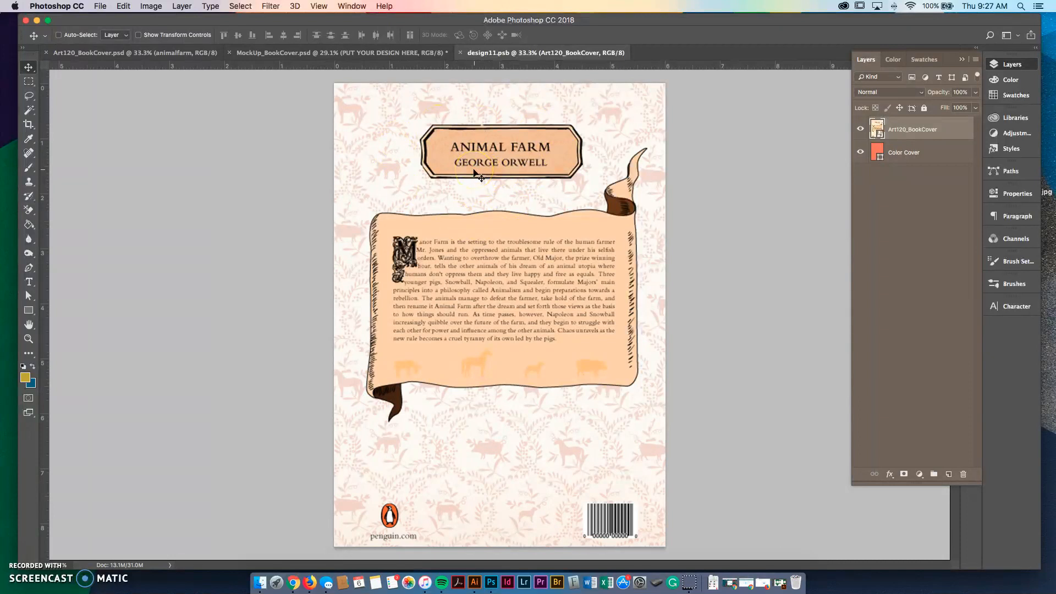
{"action": "left_click", "coordinate": [479, 172]}
{"action": "left_click", "coordinate": [122, 7]}
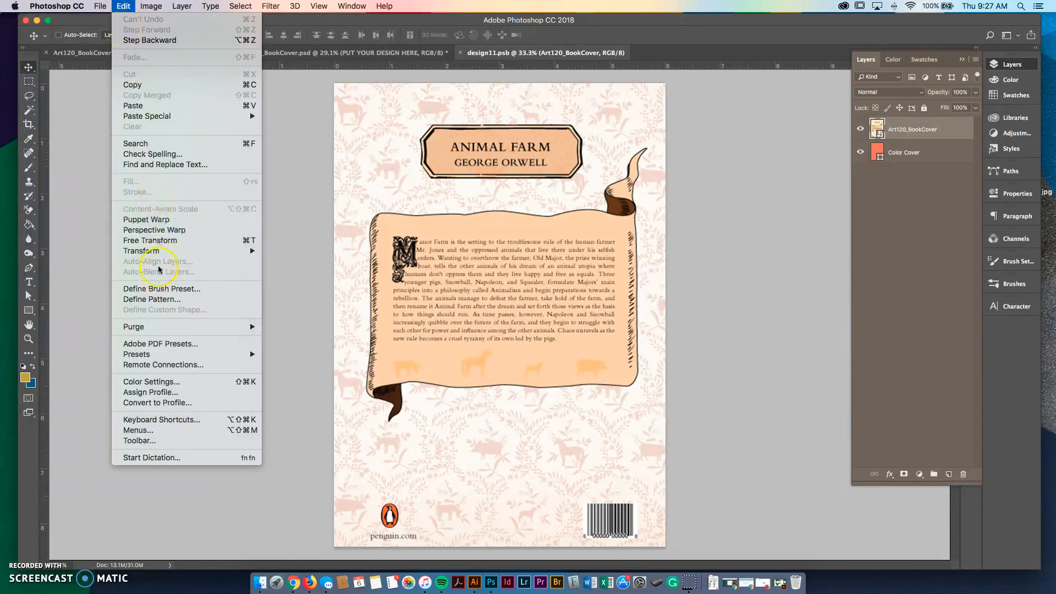
{"action": "mouse_move", "coordinate": [160, 252]}
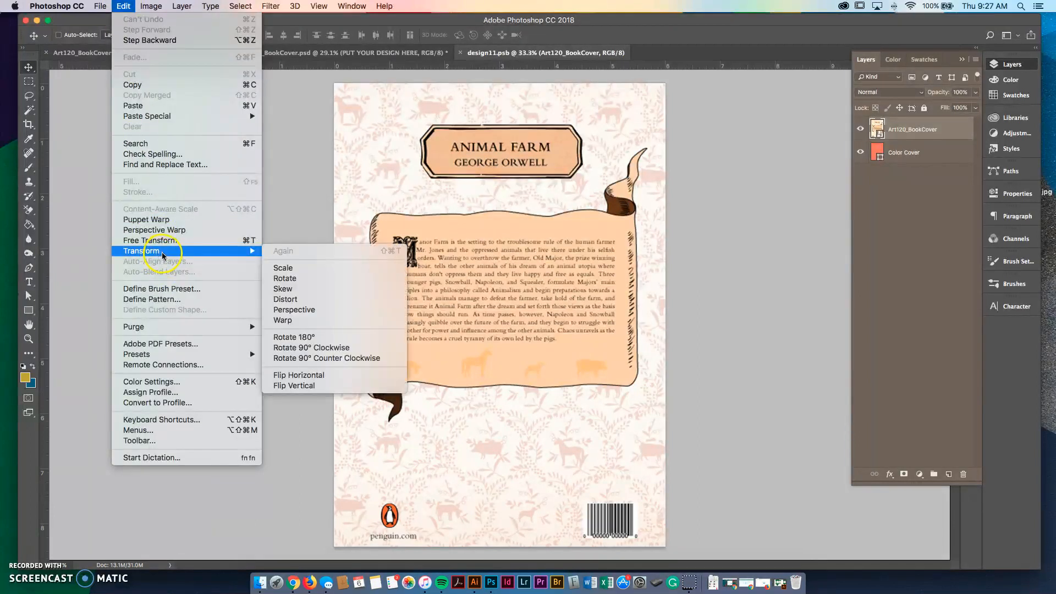
{"action": "left_click", "coordinate": [321, 378]}
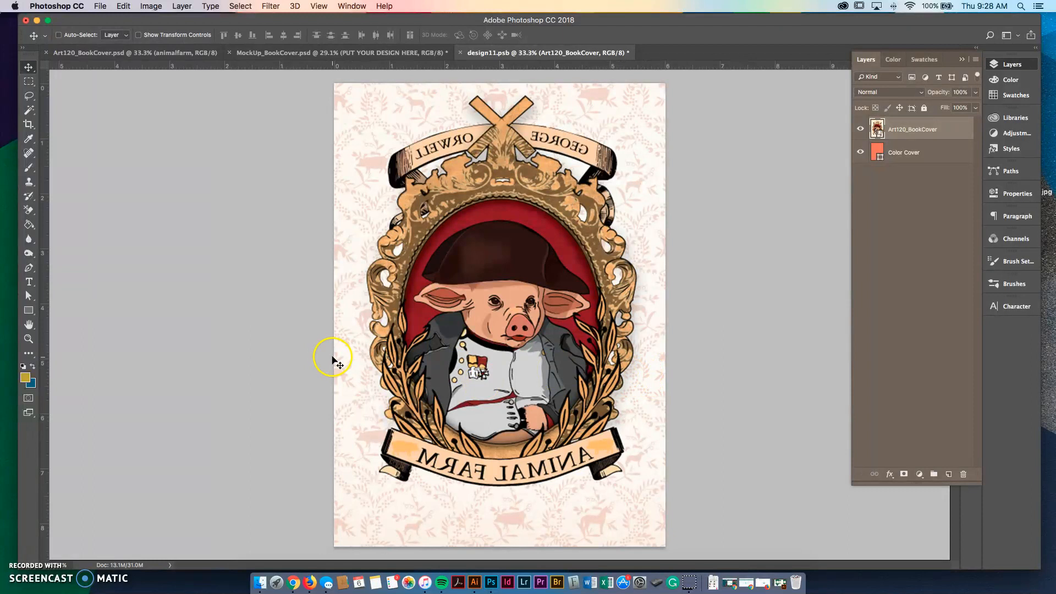
Move the flipped artwork so its mirrored back cover portion fills the canvas.
{"action": "left_click_drag", "start_coordinate": [325, 372], "coordinate": [269, 374]}
{"action": "left_click_drag", "start_coordinate": [567, 358], "coordinate": [368, 378]}
{"action": "left_click_drag", "start_coordinate": [609, 351], "coordinate": [499, 374]}
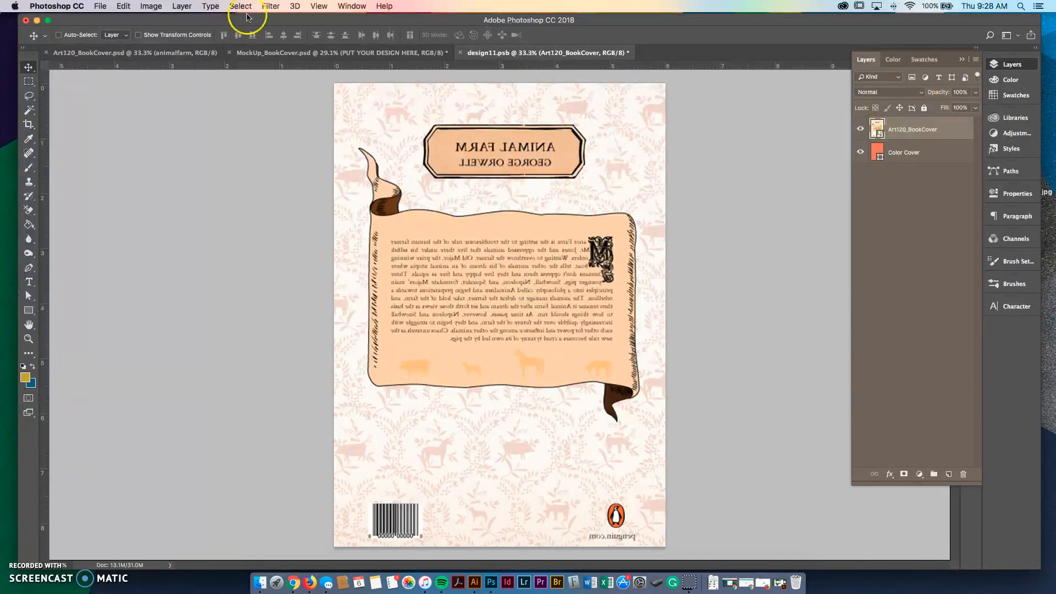
Save and close the back cover design to update the mockup.
{"action": "left_click", "coordinate": [96, 7]}
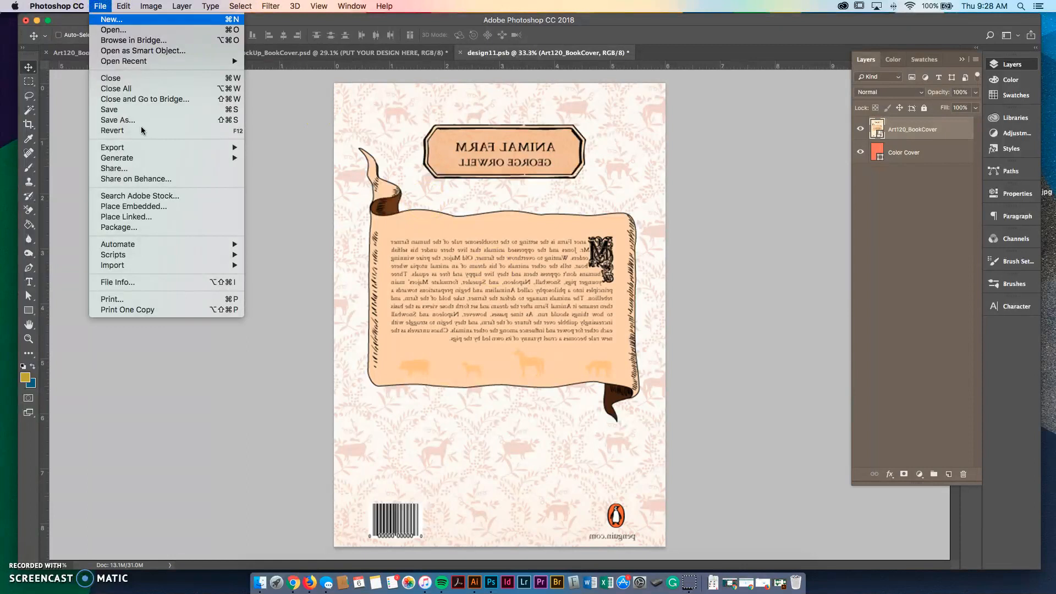
{"action": "left_click", "coordinate": [120, 108]}
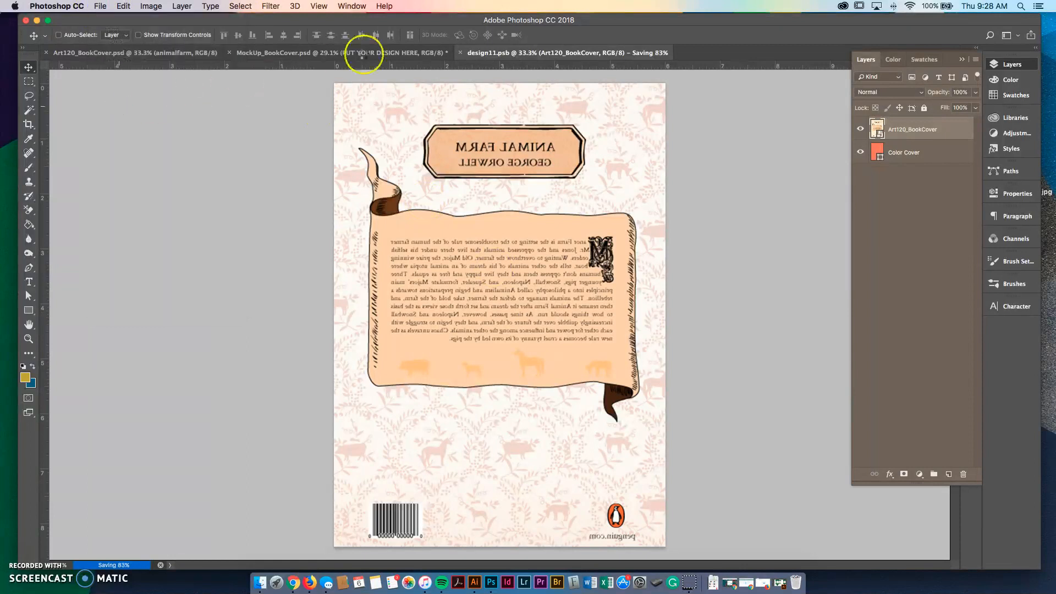
{"action": "left_click", "coordinate": [461, 52]}
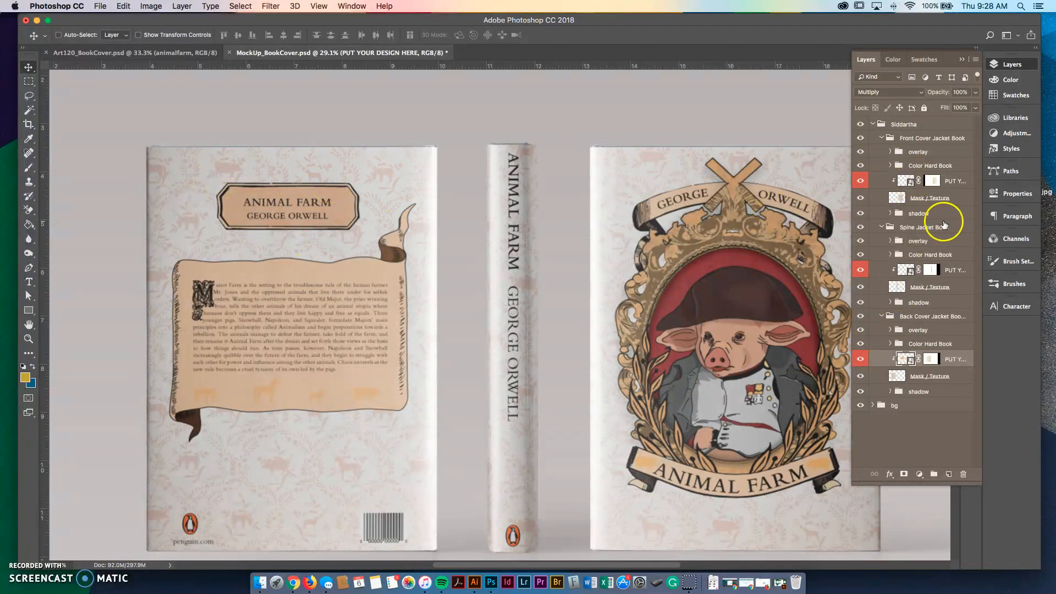
Review the front cover design smart object and close it, and reopen the back cover design to examine its Flip Horizontal transform option.
{"action": "double_click", "coordinate": [910, 181]}
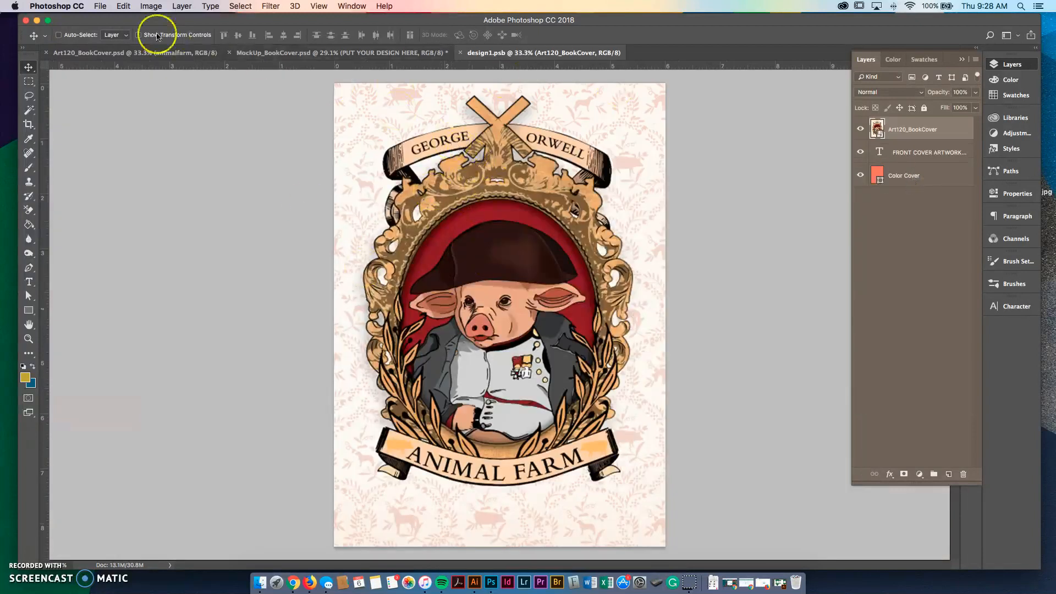
{"action": "left_click", "coordinate": [460, 52]}
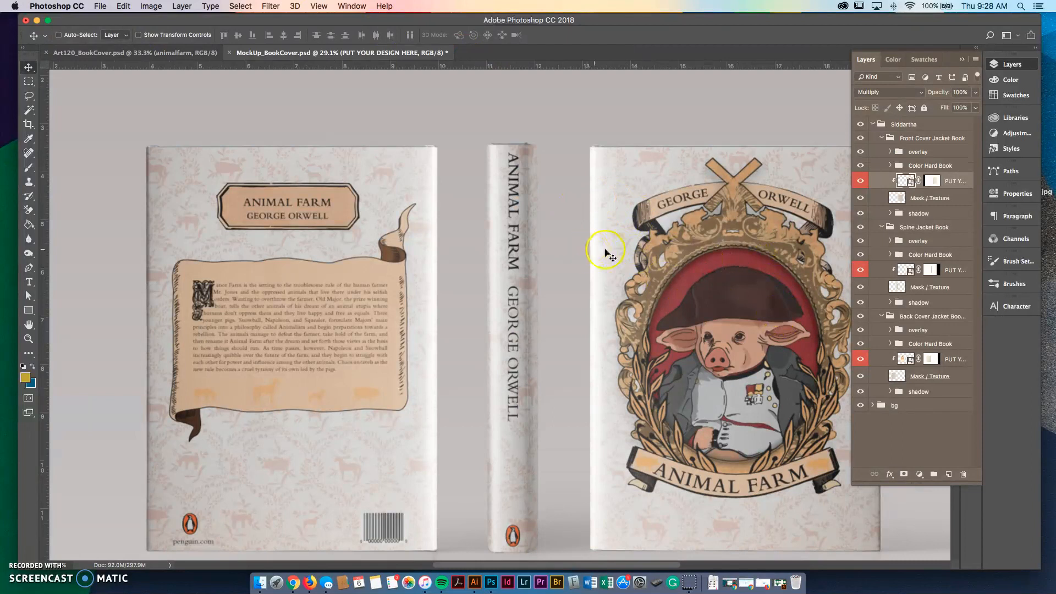
{"action": "left_click", "coordinate": [906, 360]}
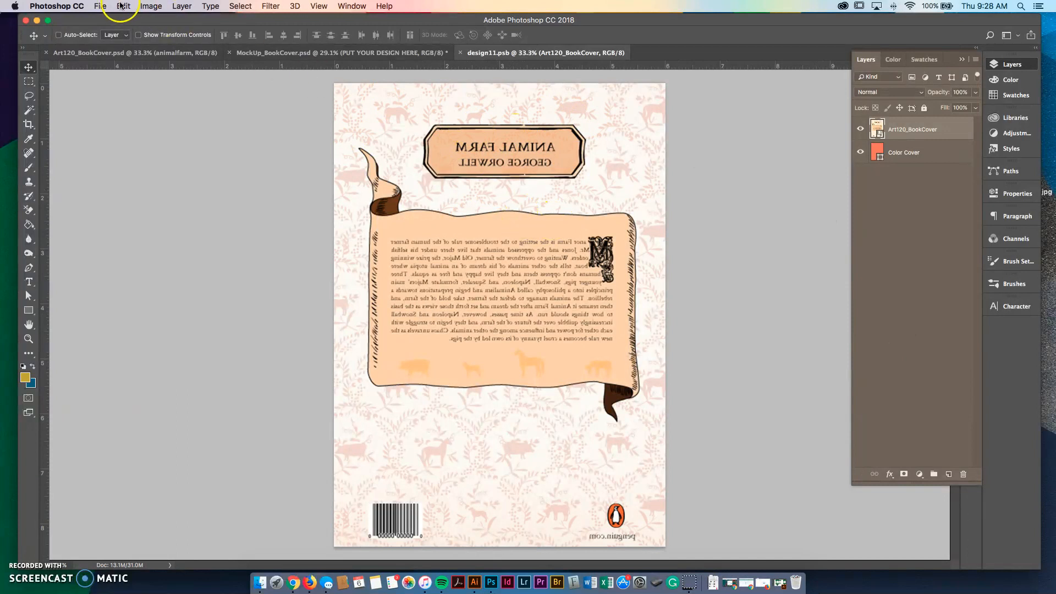
{"action": "left_click", "coordinate": [102, 7]}
{"action": "mouse_move", "coordinate": [123, 6]}
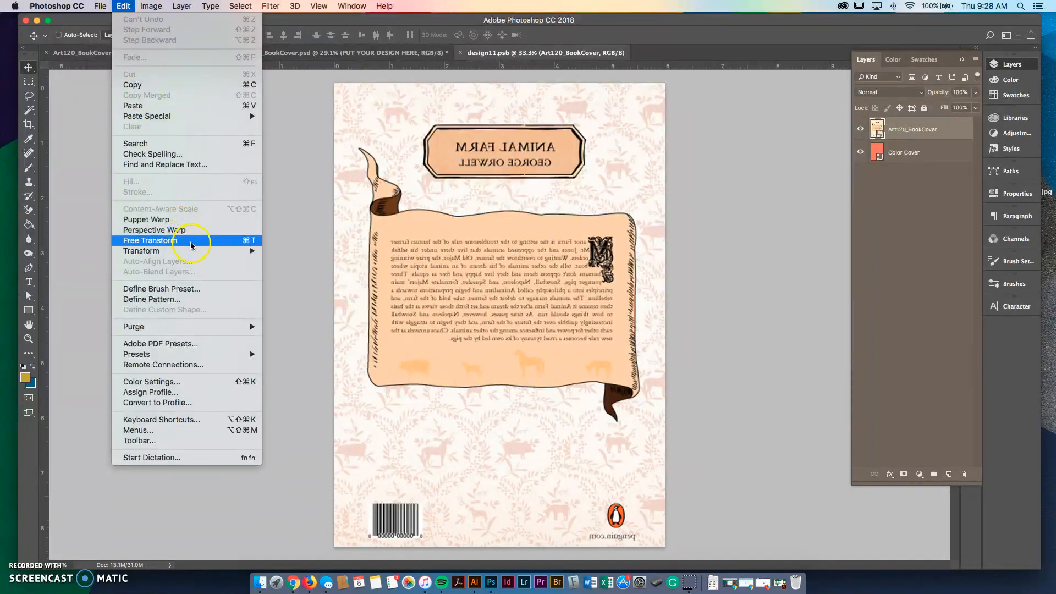
{"action": "mouse_move", "coordinate": [193, 250]}
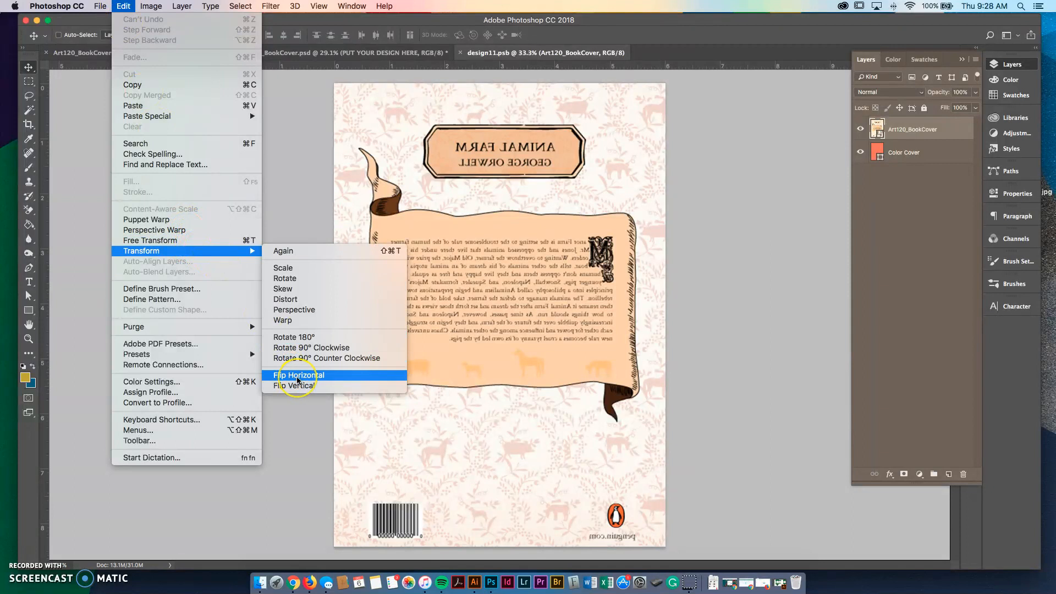
{"action": "left_click", "coordinate": [299, 135]}
{"action": "left_click_drag", "start_coordinate": [533, 184], "coordinate": [532, 184]}
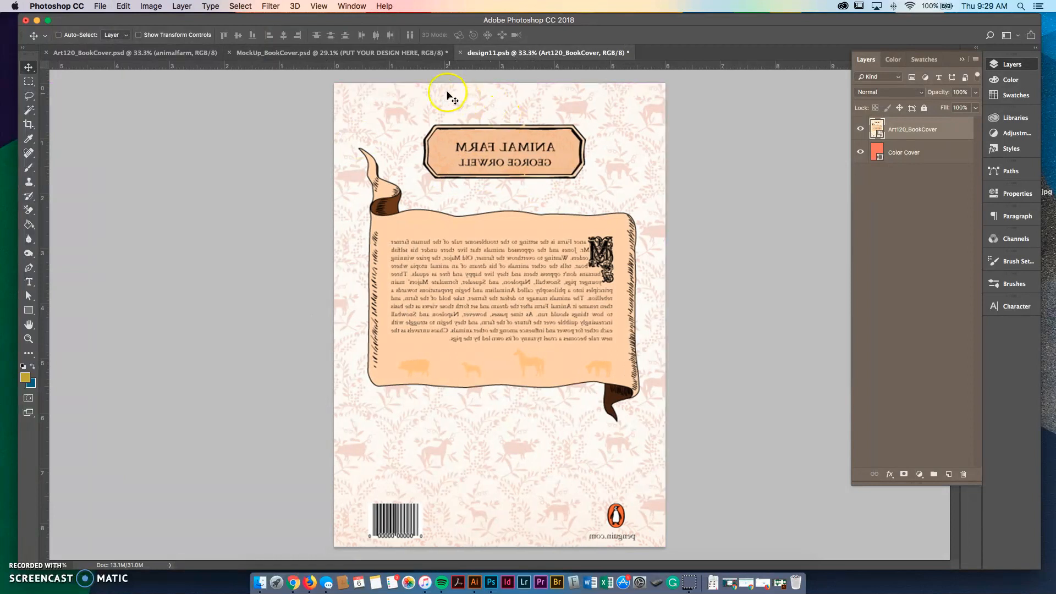
Return to the book cover mockup and review the back, spine and front together.
{"action": "left_click", "coordinate": [416, 53]}
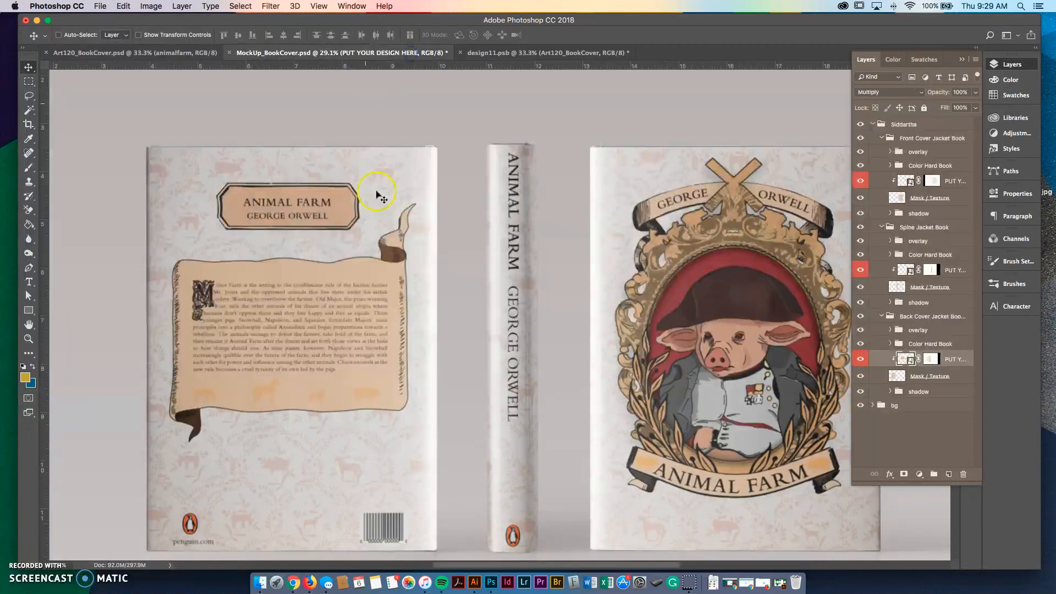
{"action": "left_click", "coordinate": [532, 52]}
{"action": "left_click", "coordinate": [402, 53]}
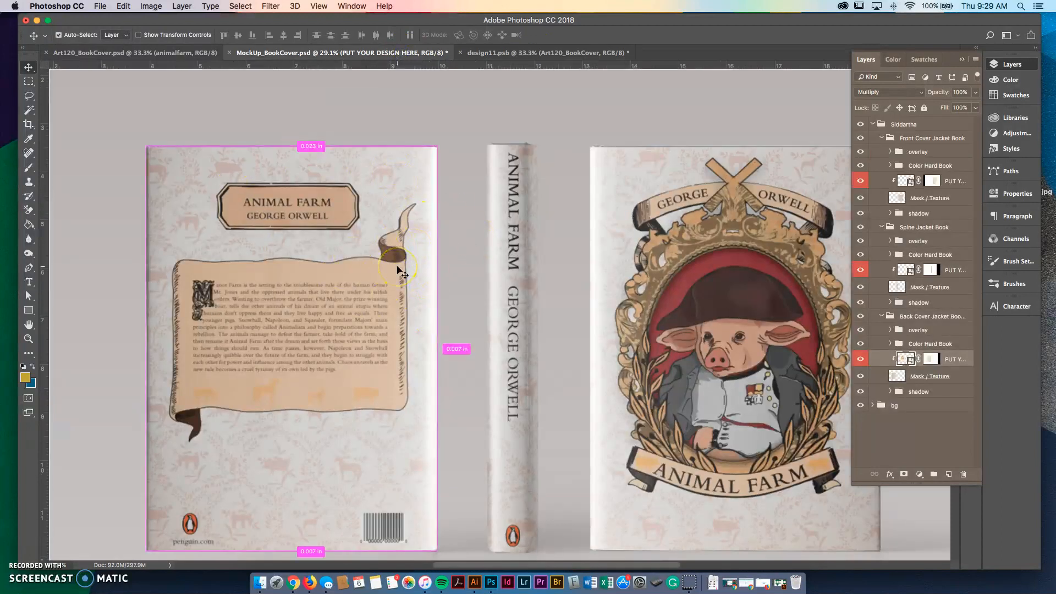
{"action": "scroll", "coordinate": [398, 270], "scroll_direction": "down", "scroll_amount": 3}
{"action": "left_click", "coordinate": [480, 270]}
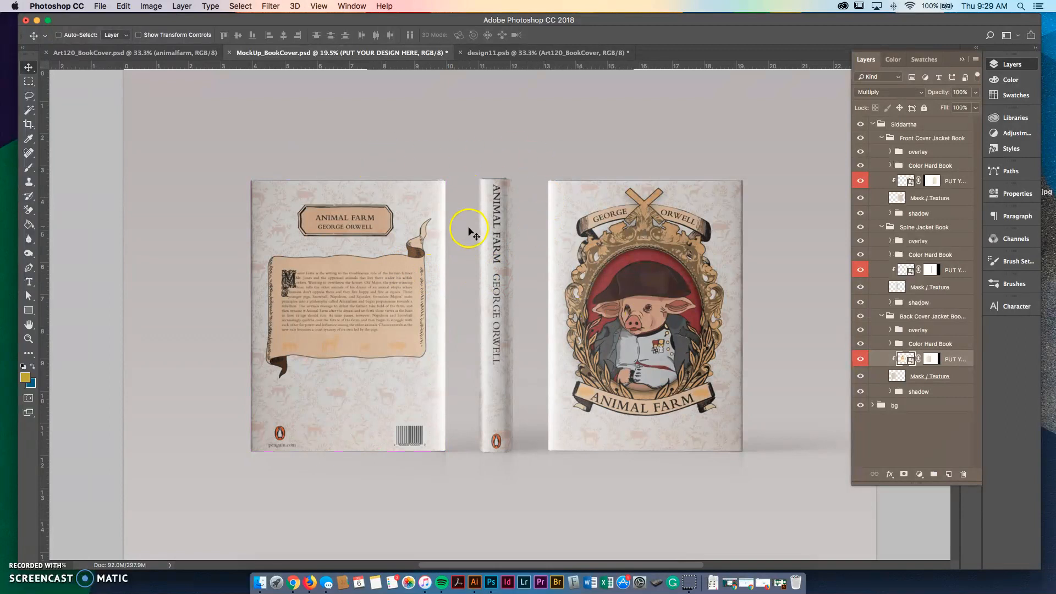
Change the Color bg fill layer in the mockup's bg group to the warm off-white e6e3de.
{"action": "left_click", "coordinate": [873, 406]}
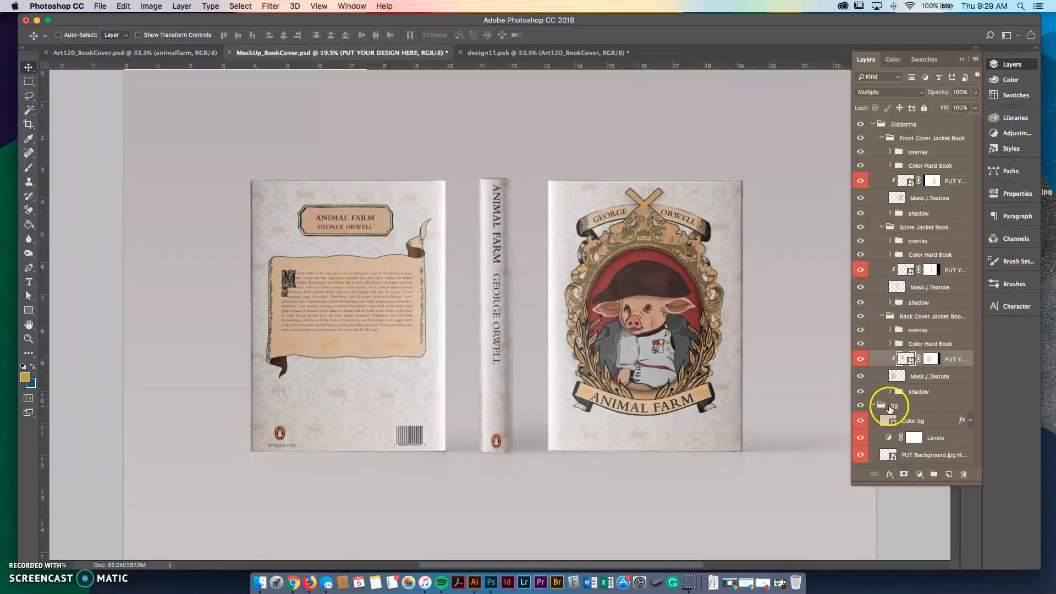
{"action": "double_click", "coordinate": [891, 421]}
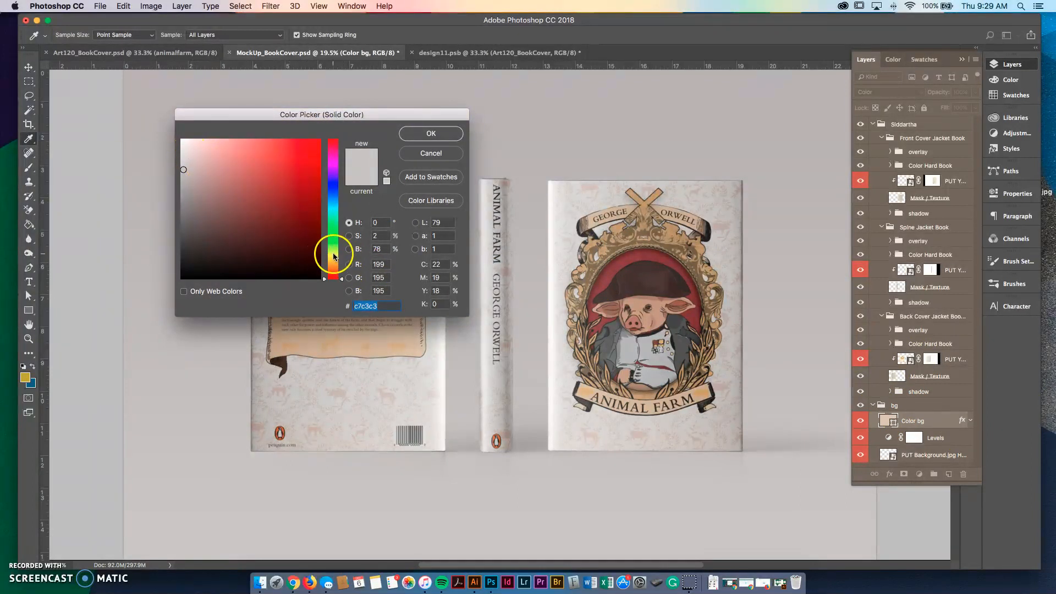
{"action": "left_click_drag", "start_coordinate": [334, 256], "coordinate": [333, 212]}
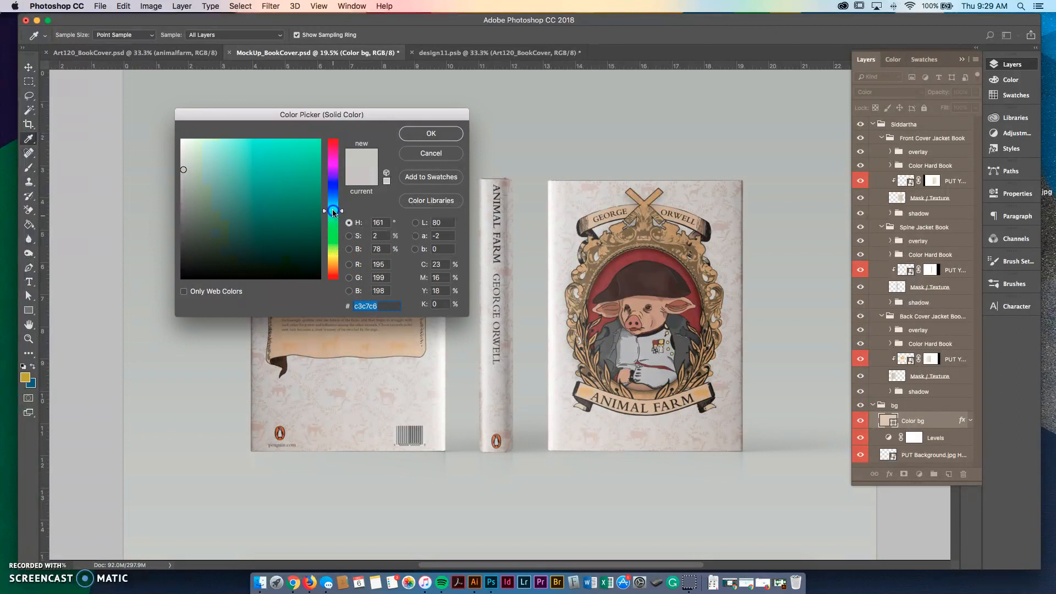
{"action": "left_click", "coordinate": [217, 153]}
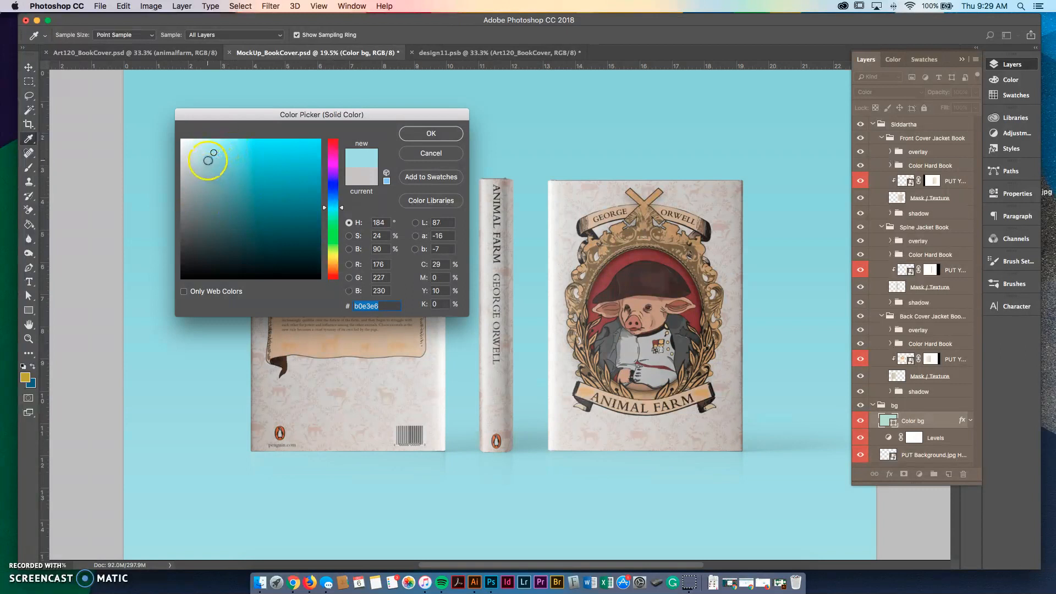
{"action": "left_click_drag", "start_coordinate": [209, 164], "coordinate": [182, 150]}
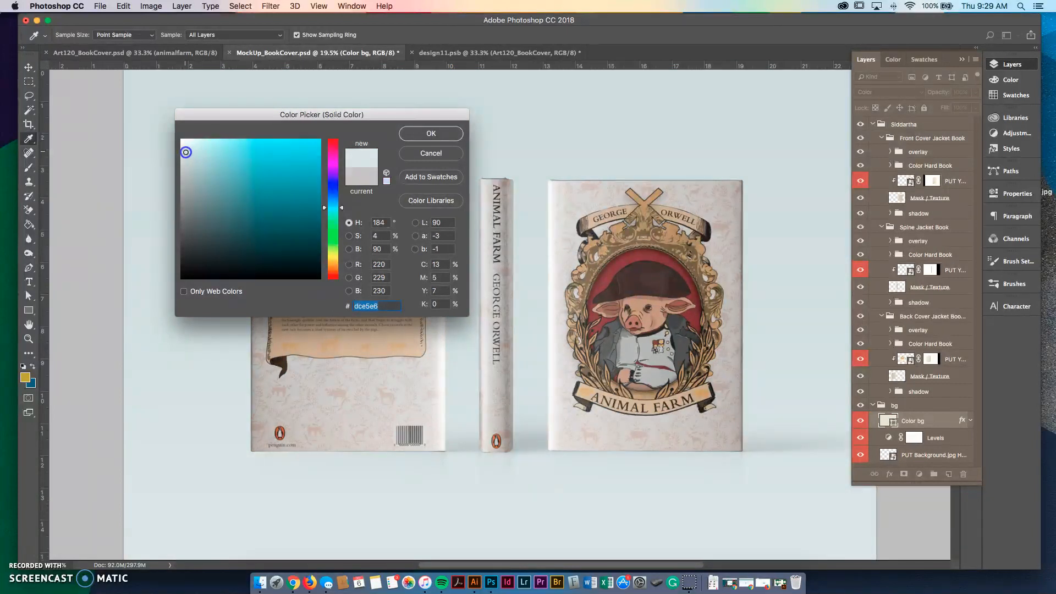
{"action": "left_click", "coordinate": [332, 264]}
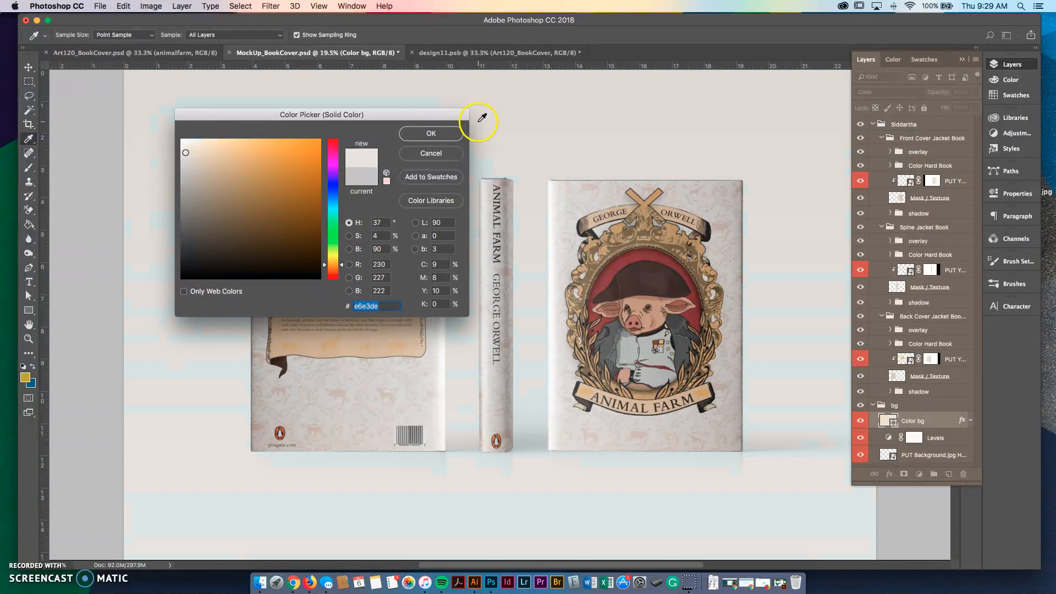
{"action": "left_click", "coordinate": [429, 134]}
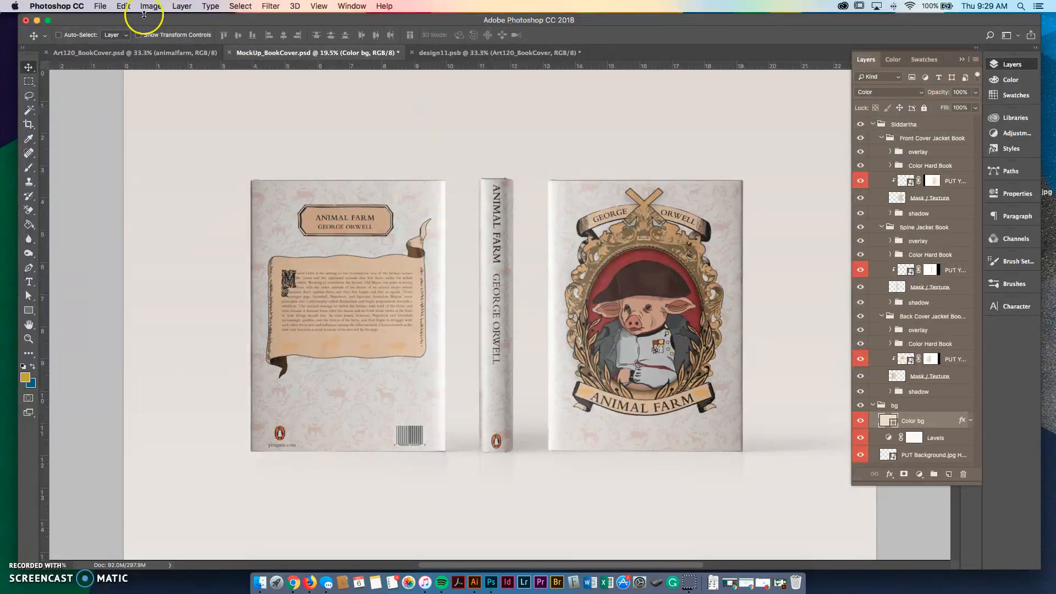
{"action": "left_click", "coordinate": [101, 6]}
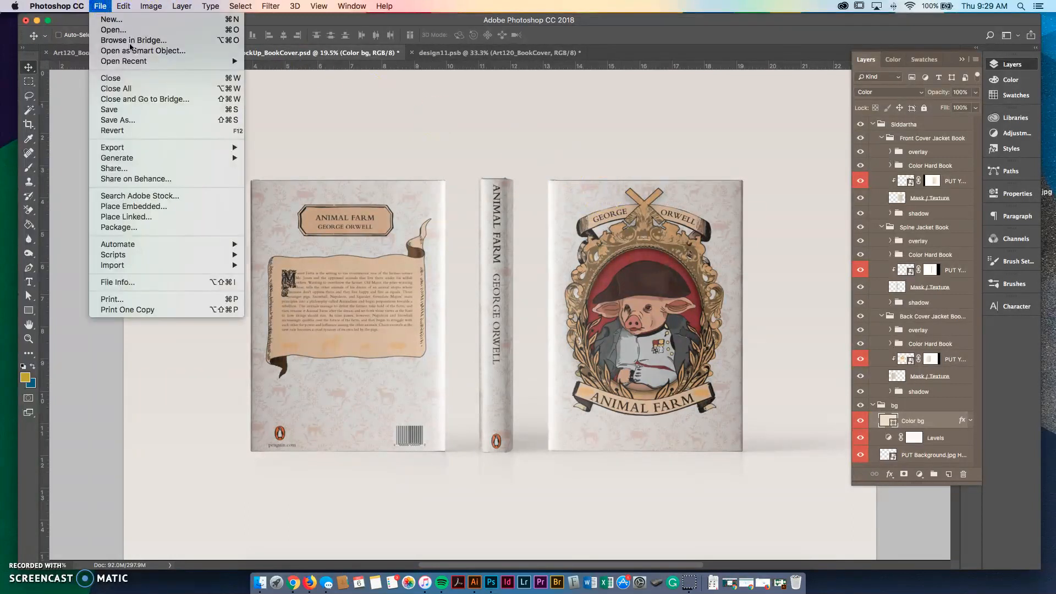
{"action": "left_click", "coordinate": [152, 119]}
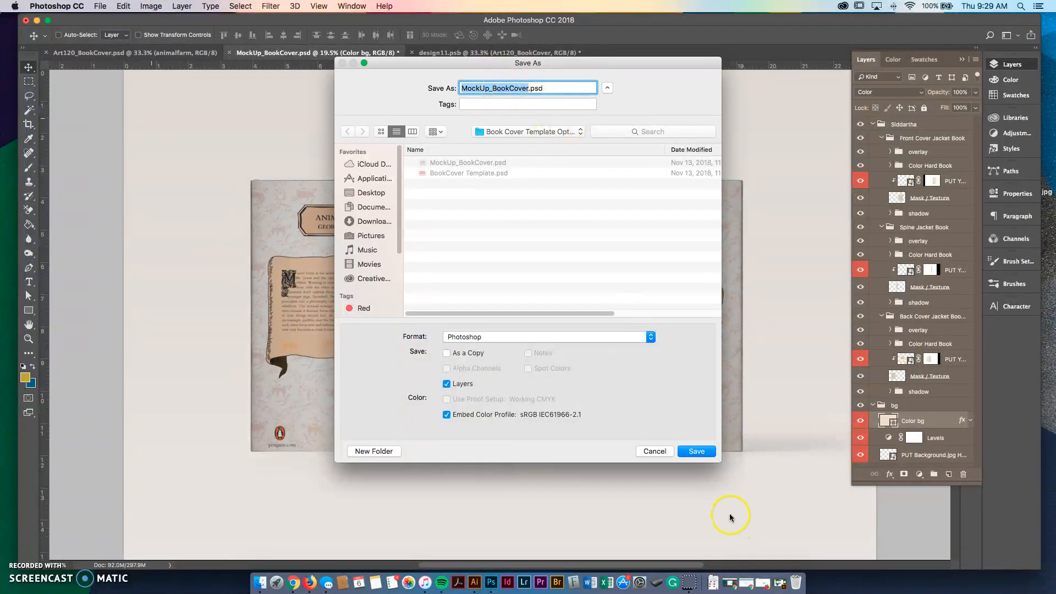
{"action": "left_click", "coordinate": [650, 452]}
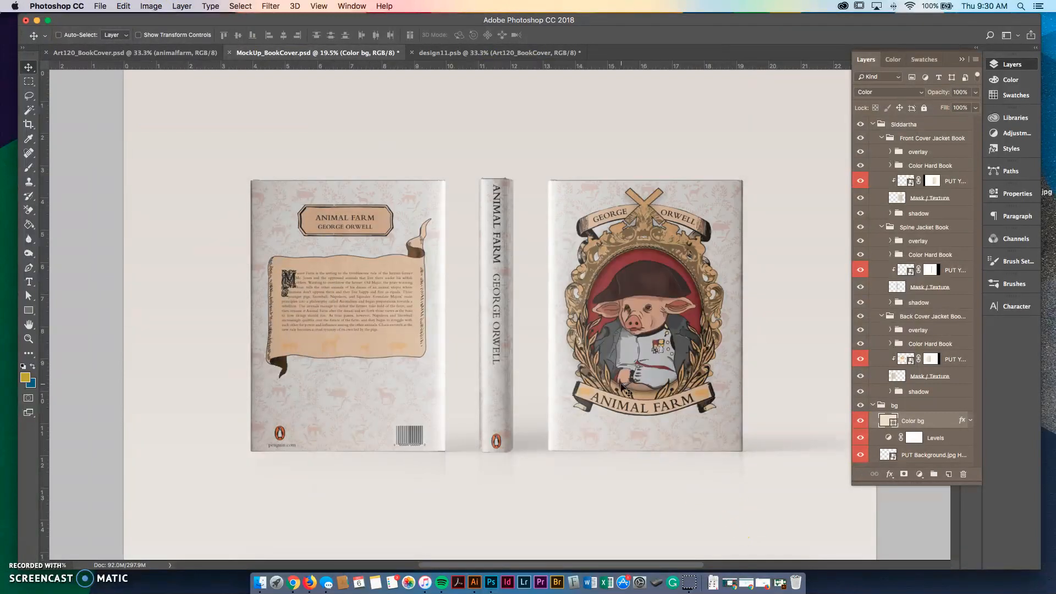